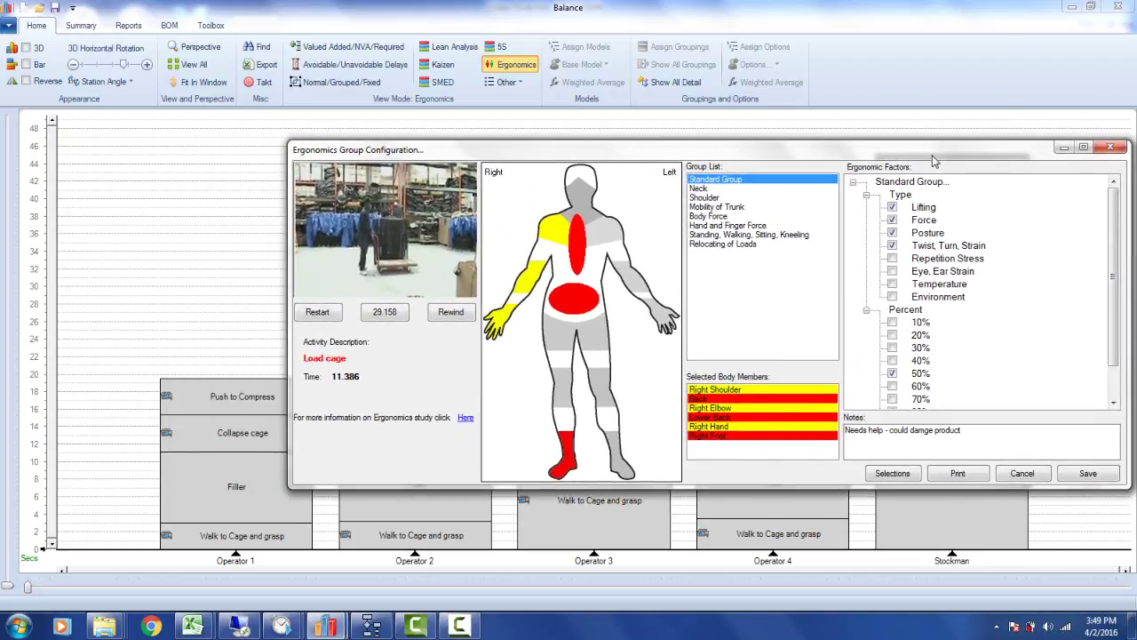
# - Bring the ErgoFactors template forward and walk the C2 group name, D3 Type heading and Lifting/Force/Posture rows
pyautogui.moveTo(194, 623)
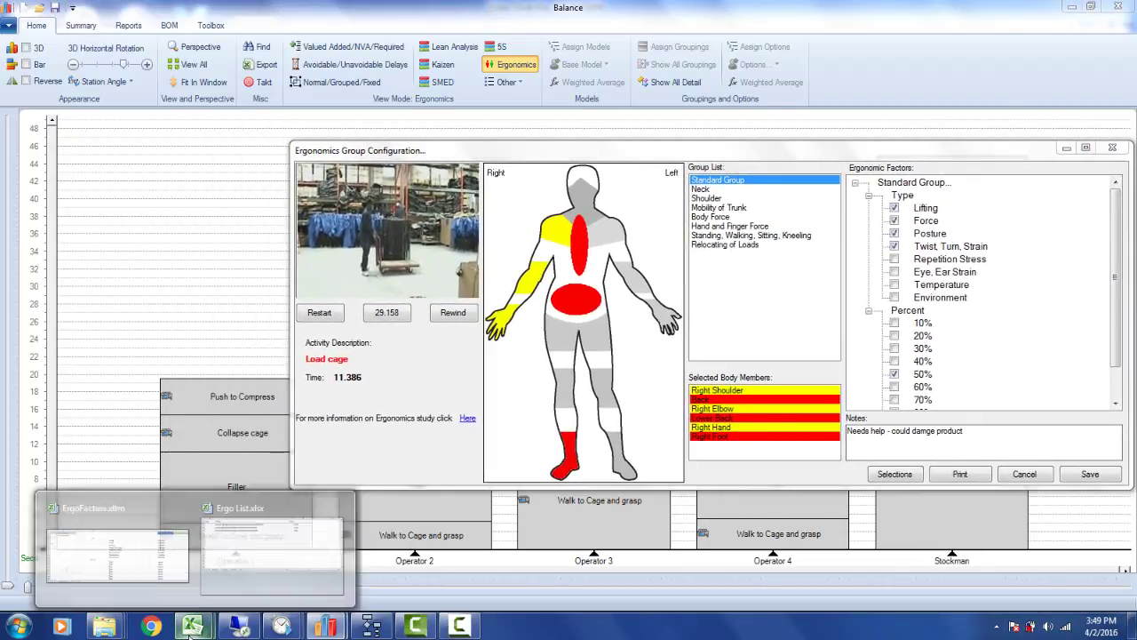
pyautogui.click(151, 573)
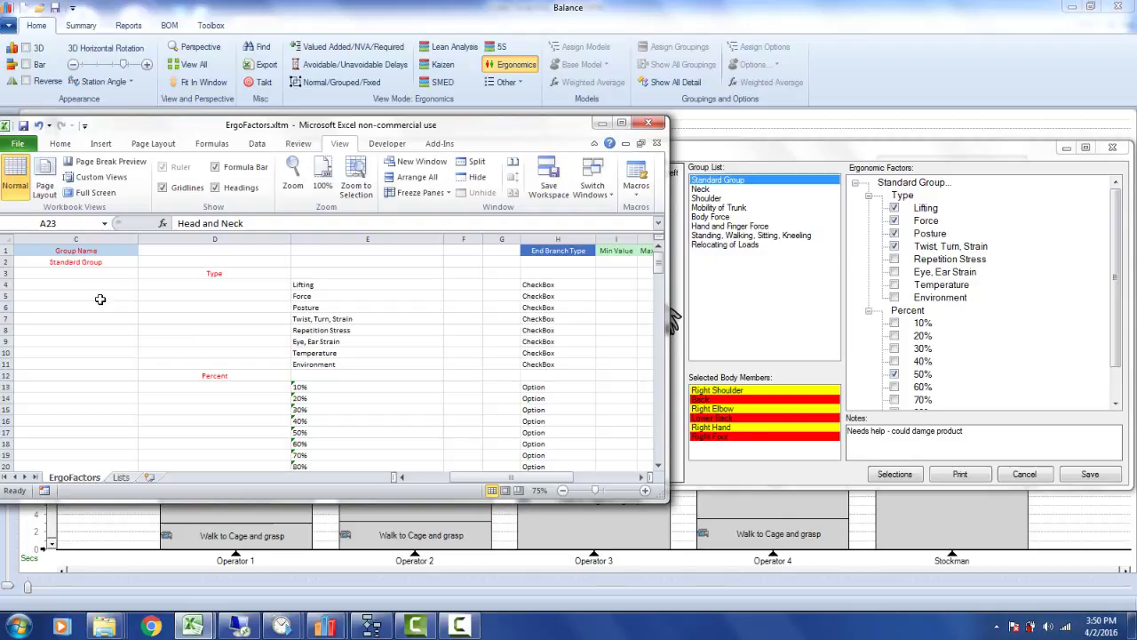
pyautogui.click(78, 263)
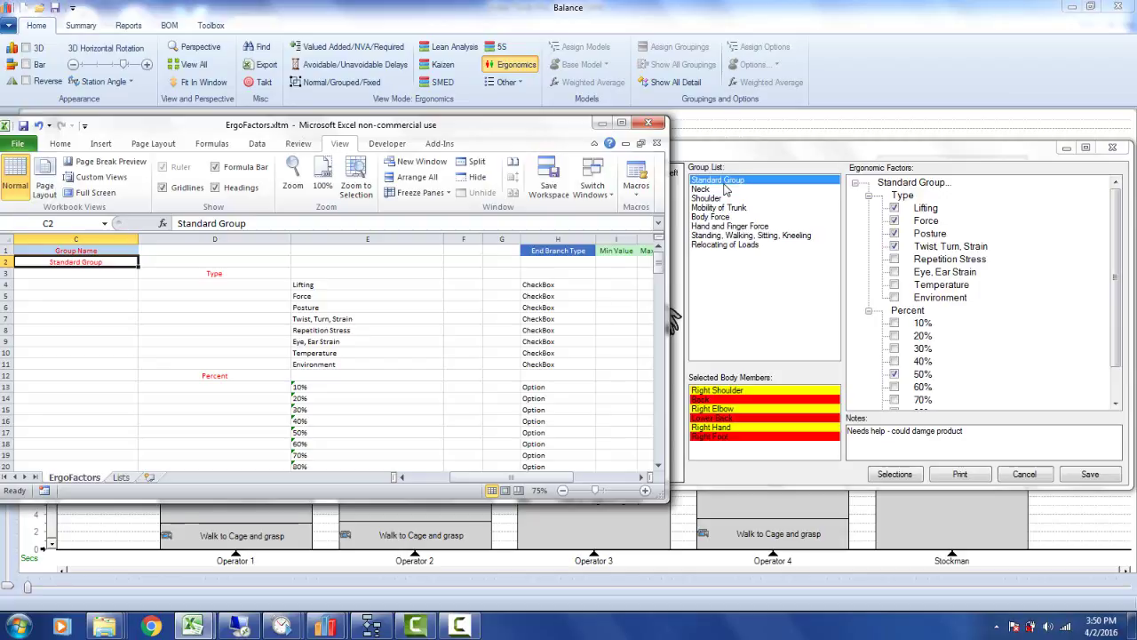
pyautogui.click(224, 277)
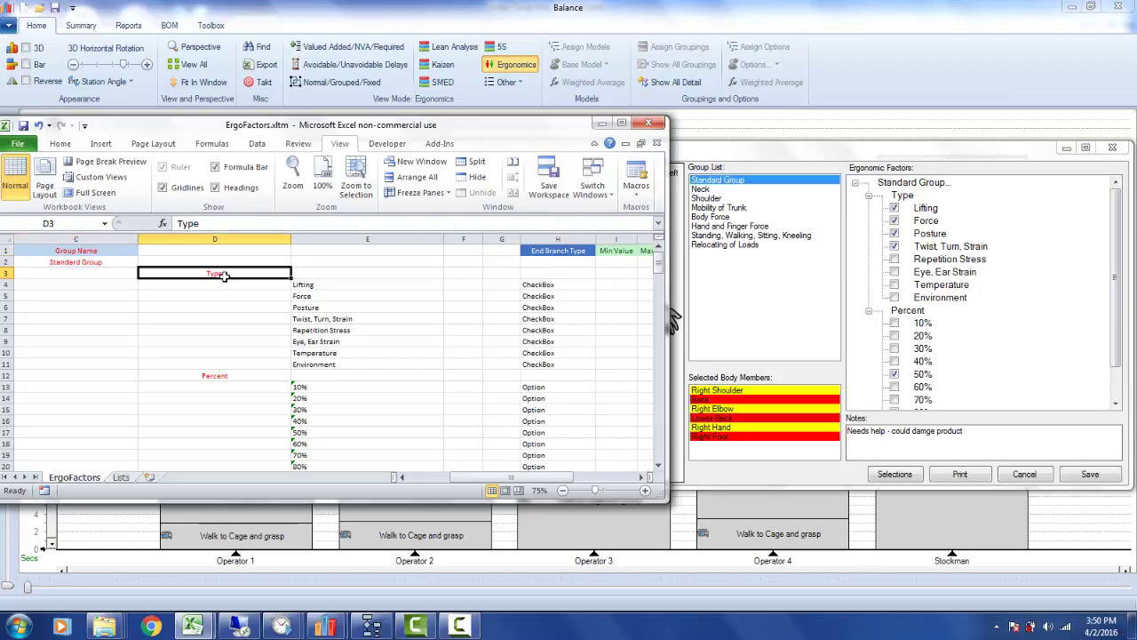
pyautogui.click(311, 285)
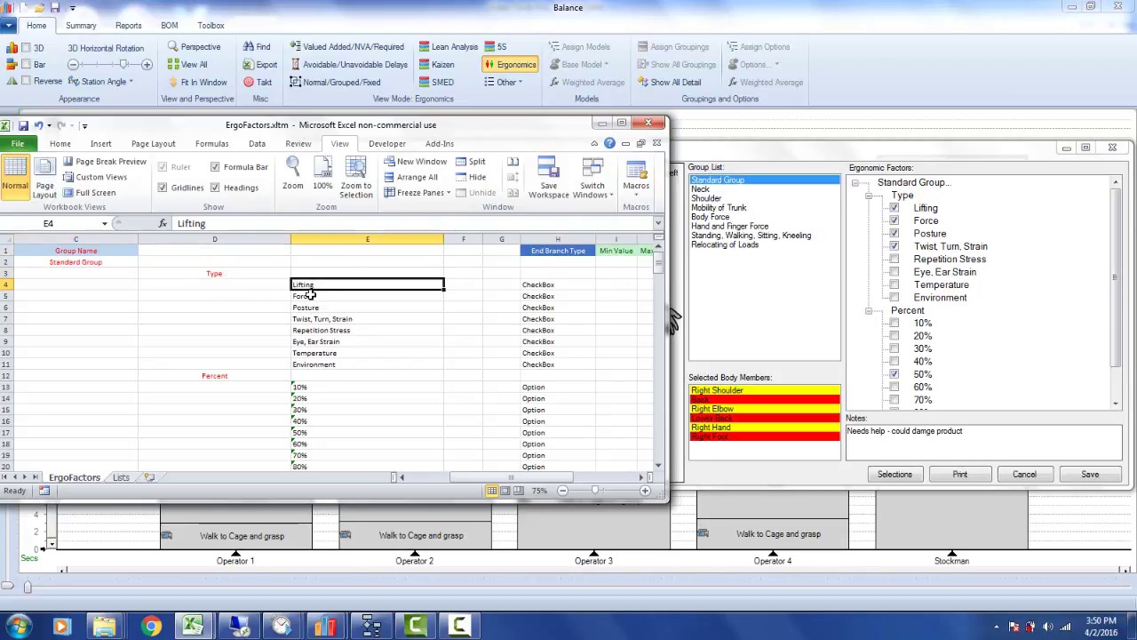
pyautogui.click(311, 296)
pyautogui.click(311, 307)
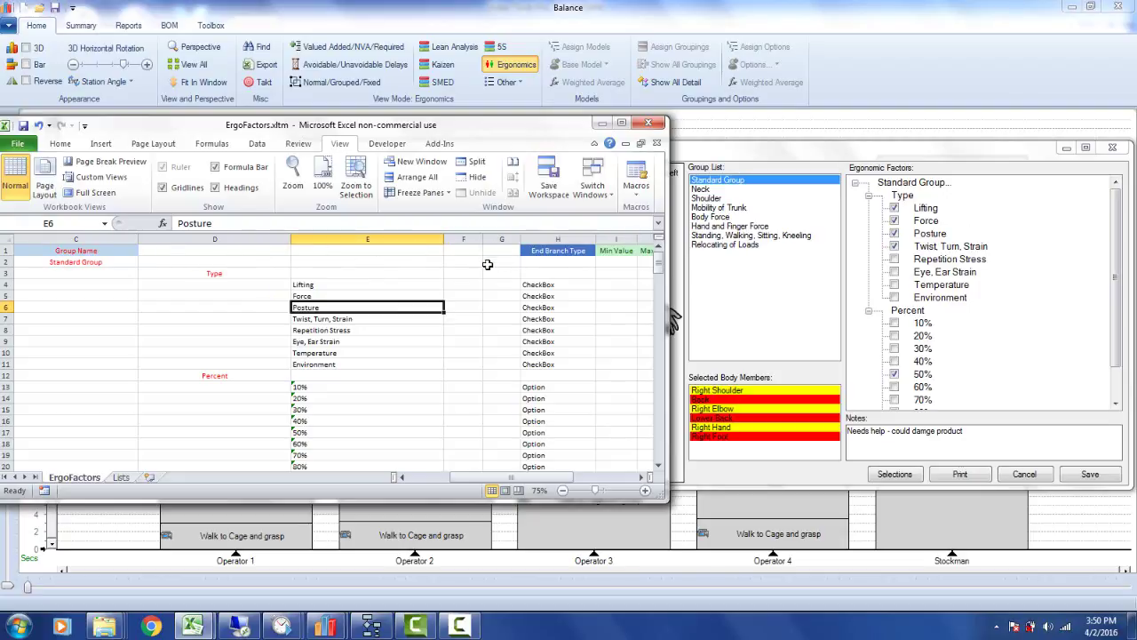
# - Recheck the Standard Group name, Type heading and Lifting factor, plus empty cells F5 and G6
pyautogui.click(94, 262)
pyautogui.click(216, 275)
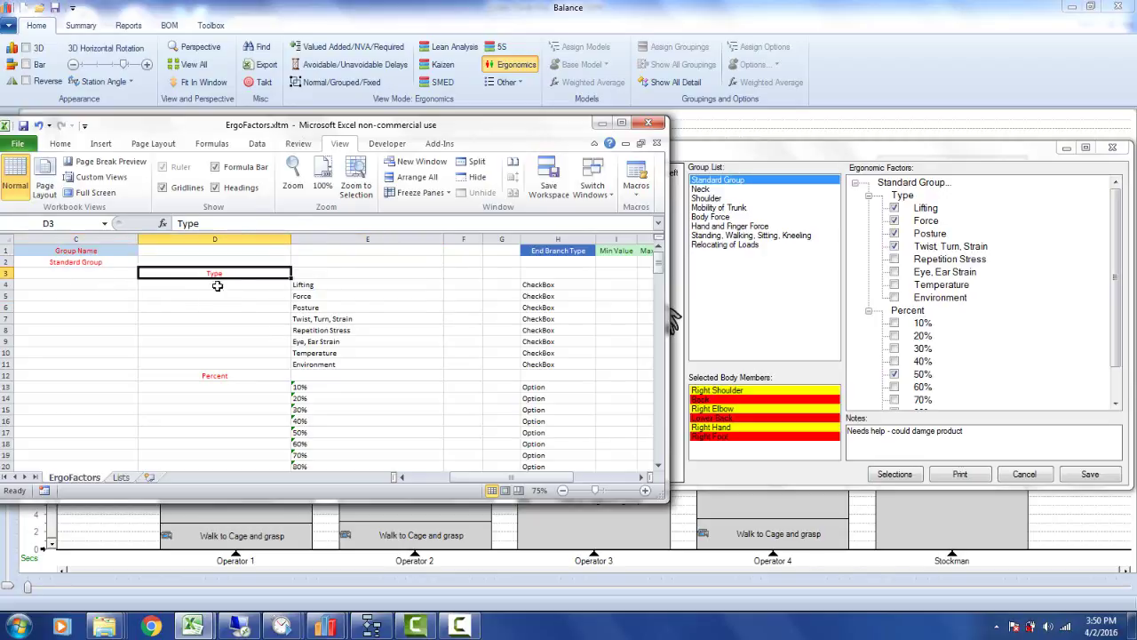
pyautogui.click(320, 286)
pyautogui.click(463, 298)
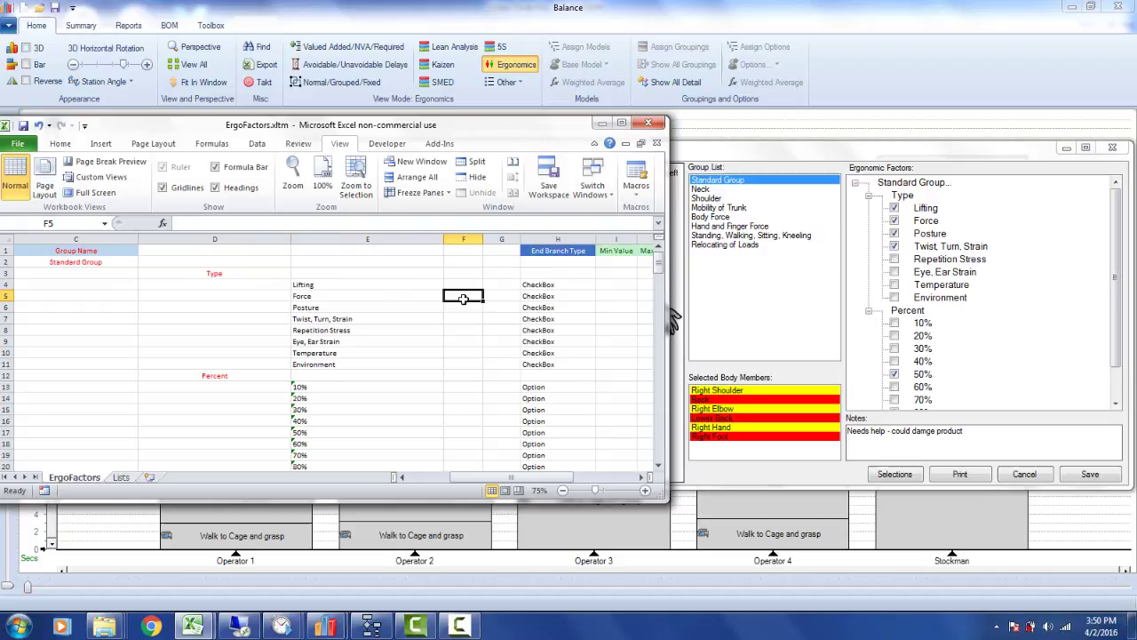
pyautogui.click(501, 306)
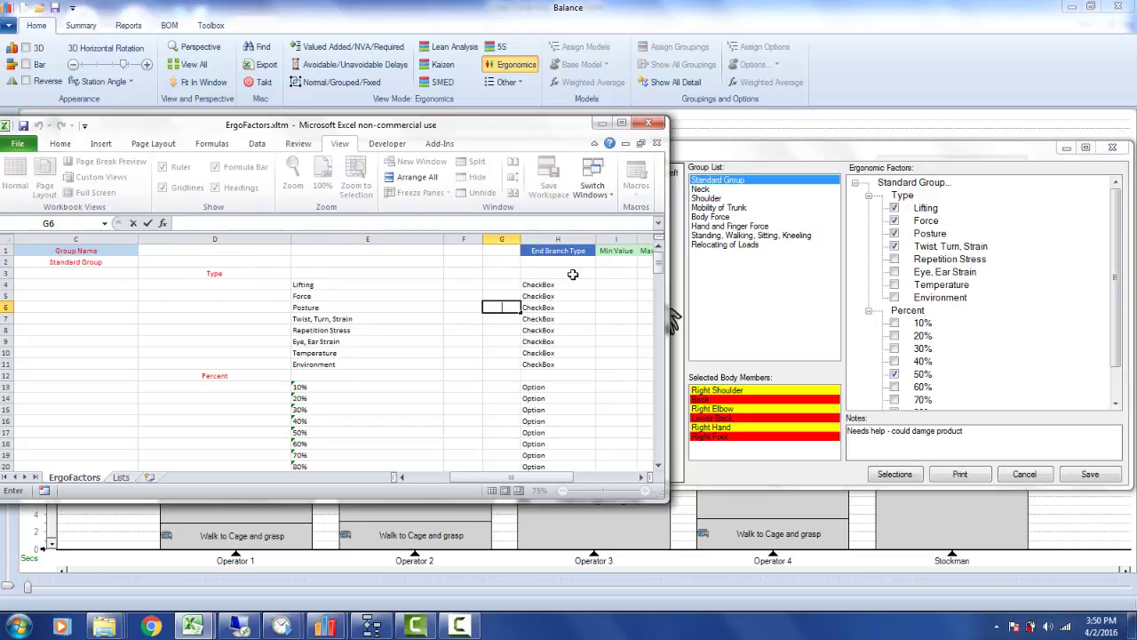
# - Check H4's End Branch Type, then tick and untick Eye/Ear Strain, Environment and Temperature independently
pyautogui.click(560, 284)
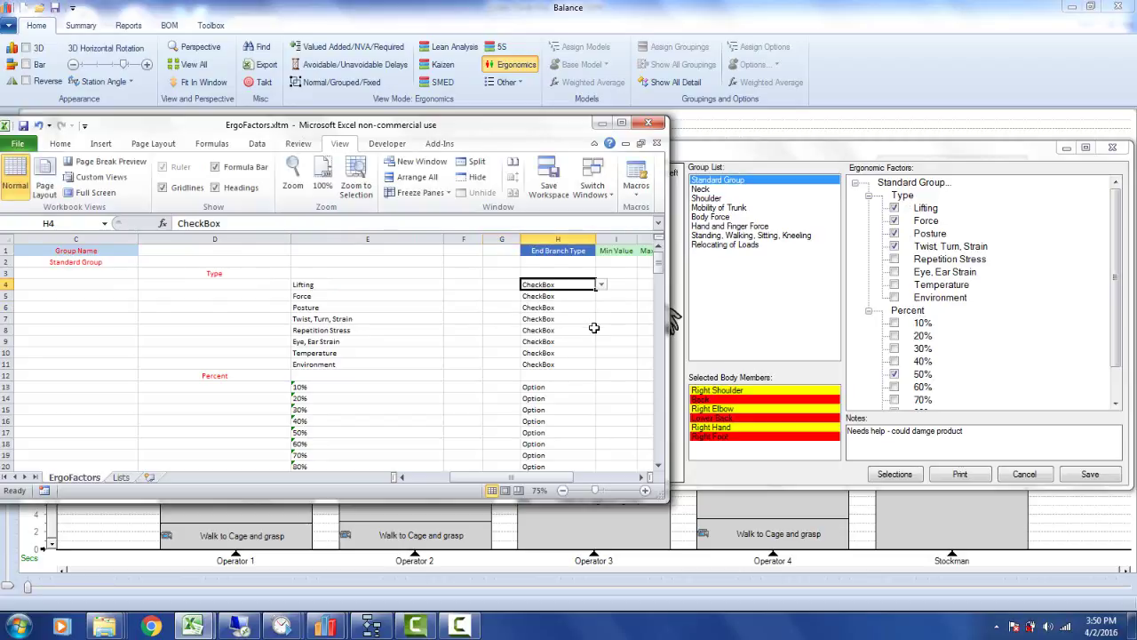
pyautogui.click(895, 273)
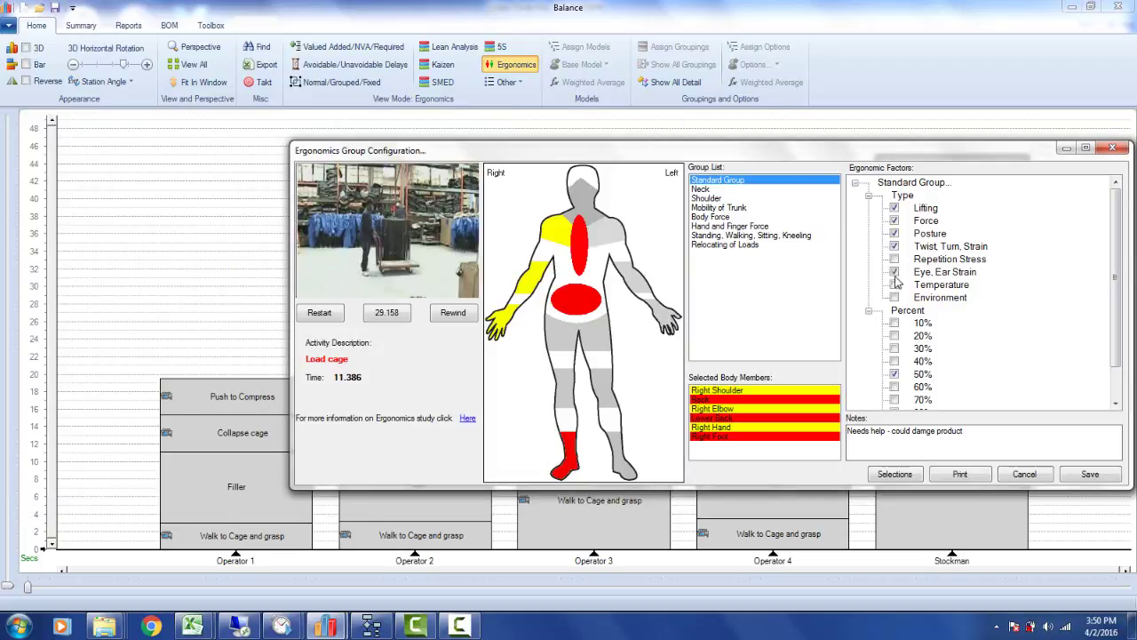
pyautogui.click(895, 297)
pyautogui.click(895, 273)
pyautogui.click(895, 259)
pyautogui.click(895, 285)
# - Bring the ErgoFactors template forward again and scroll the Ergonomic Factors tree down
pyautogui.click(194, 627)
pyautogui.click(183, 509)
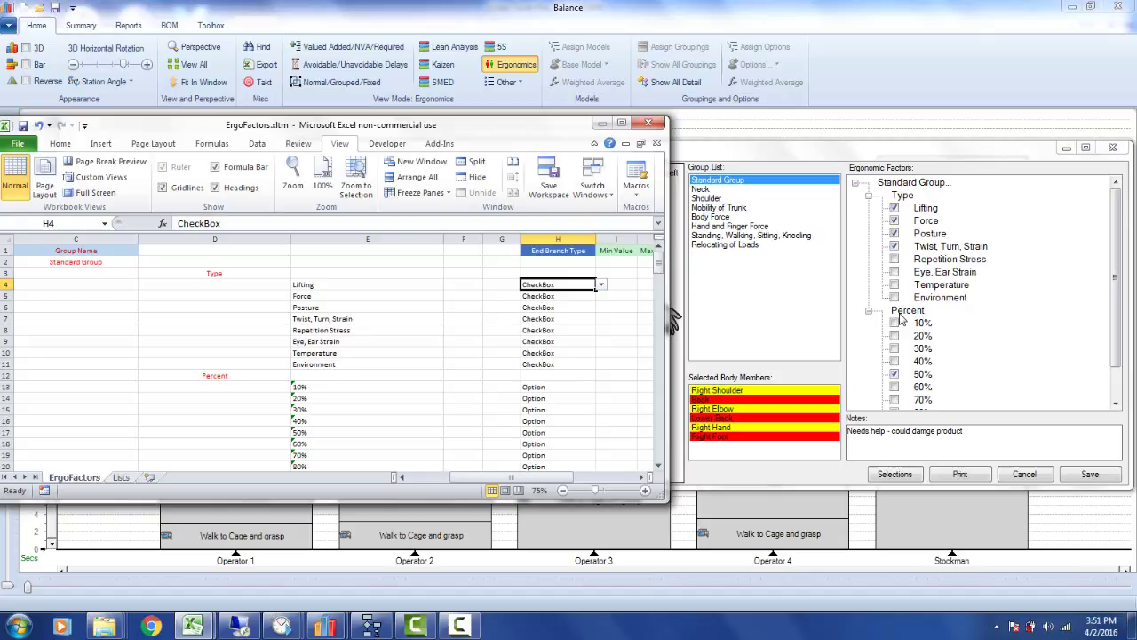
pyautogui.moveTo(1116, 346); pyautogui.dragTo(1116, 375)
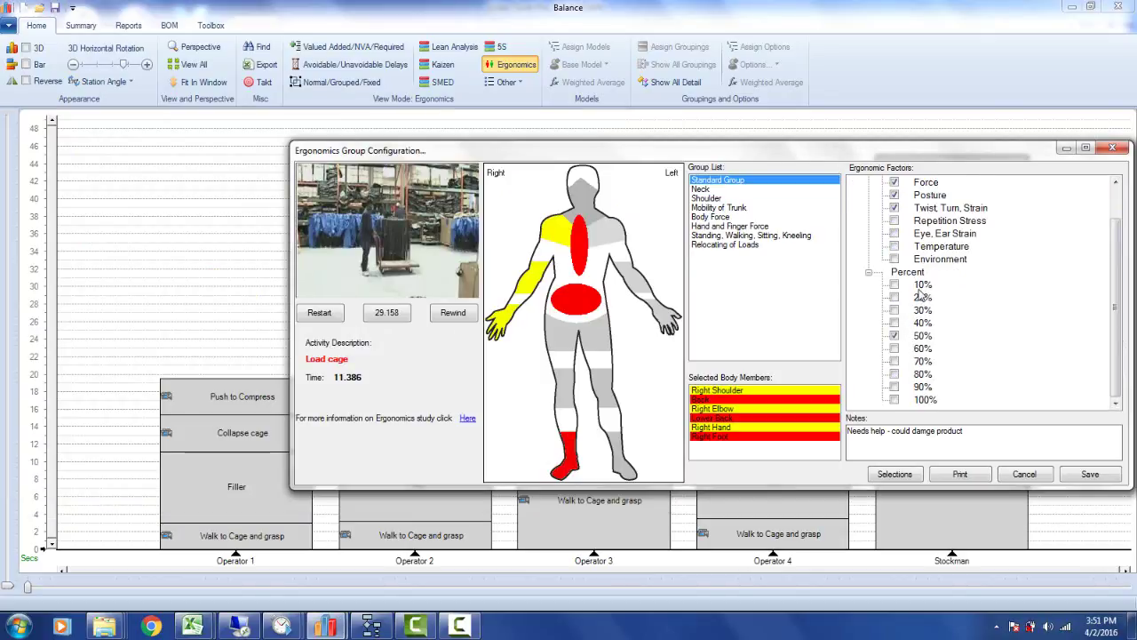
# - Test the Percent options as a single choice by picking 30%, then 80%, and restoring 50%
pyautogui.click(195, 627)
pyautogui.click(302, 578)
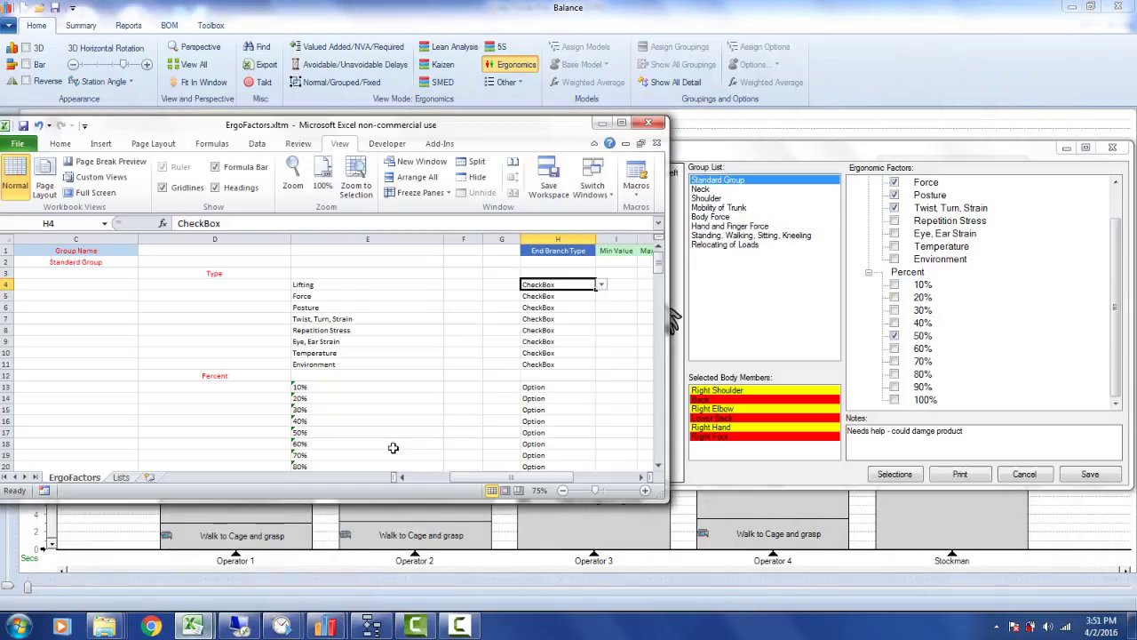
pyautogui.scroll(-1, 356, 382)
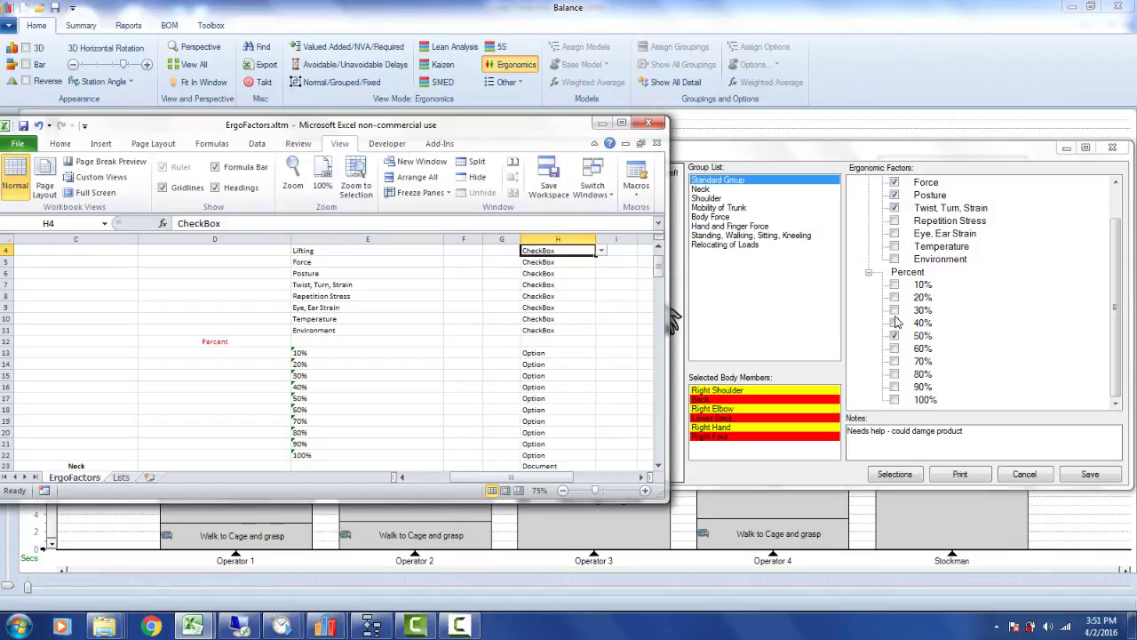
pyautogui.click(895, 310)
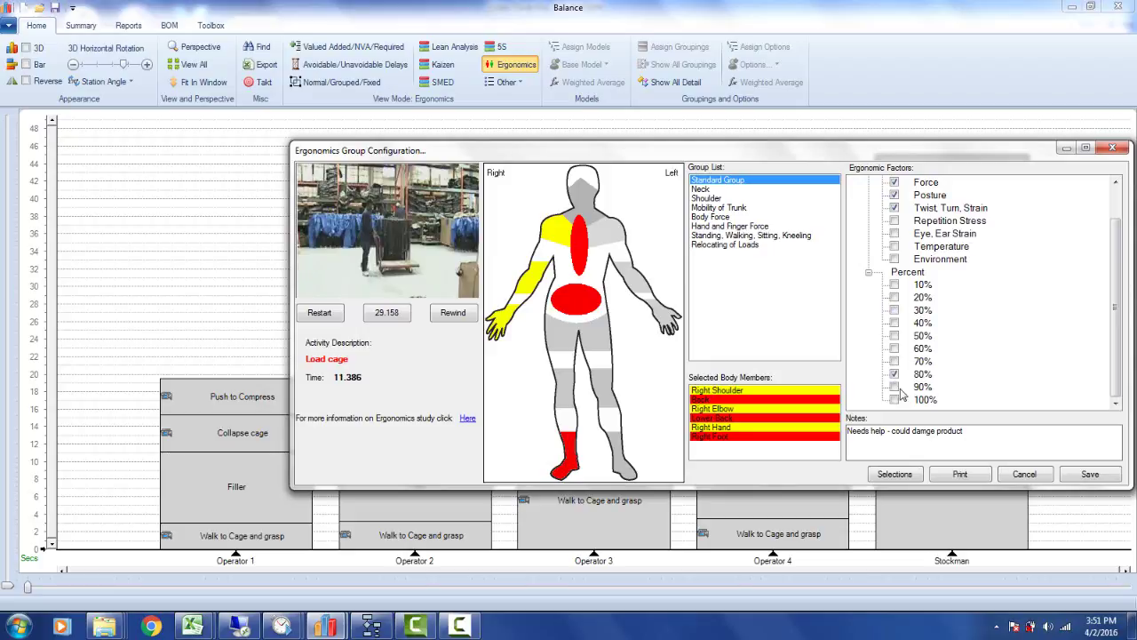
pyautogui.click(895, 375)
pyautogui.click(894, 336)
# - Back in the template, select the ten Option cells H13:H22 for 10%–100%
pyautogui.moveTo(201, 626)
pyautogui.click(120, 546)
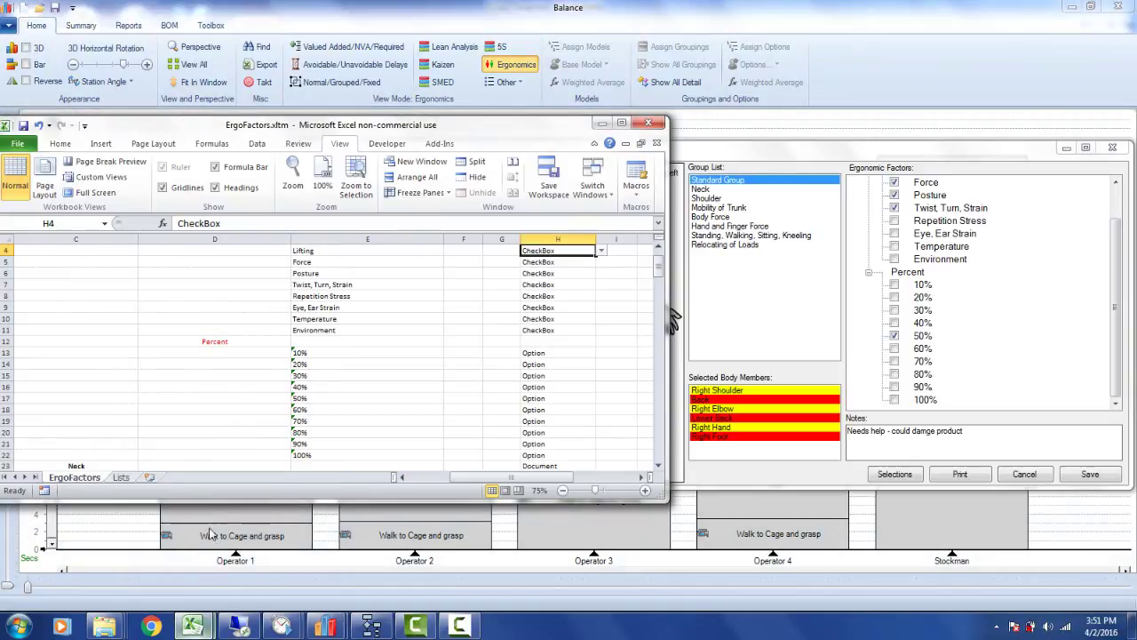
pyautogui.moveTo(542, 354); pyautogui.dragTo(551, 450)
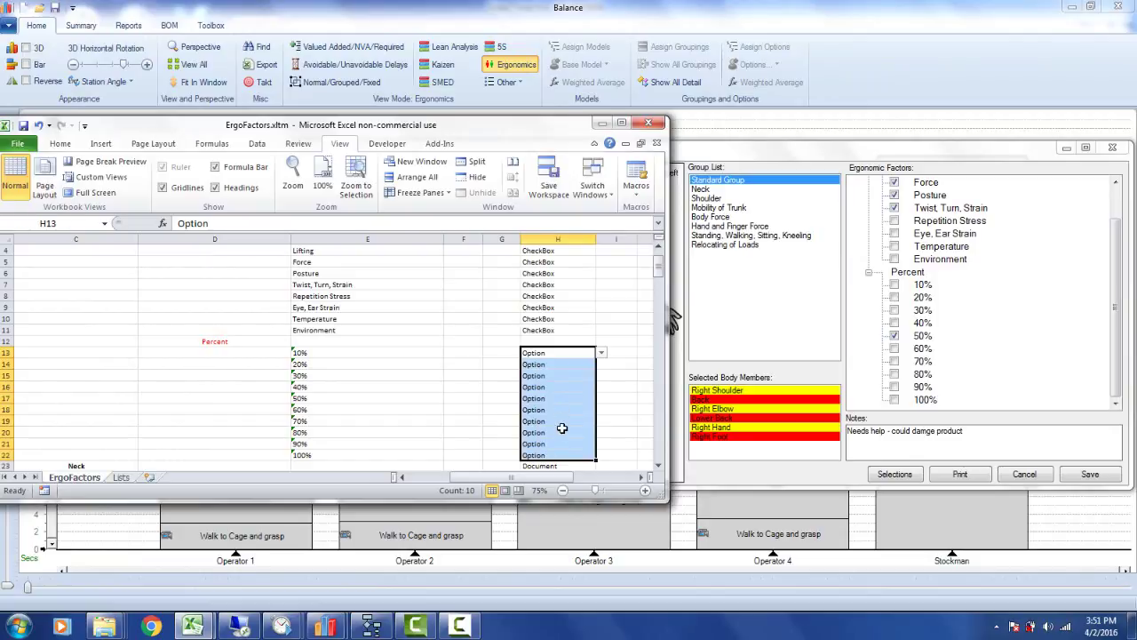
pyautogui.click(658, 466)
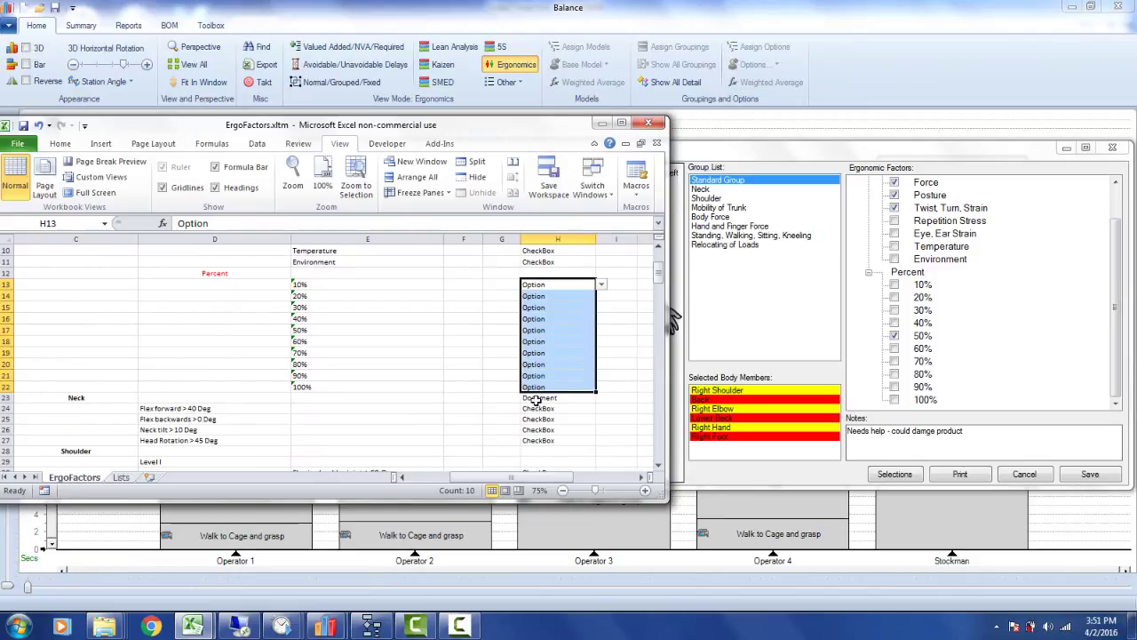
# - Check H23's Document type, switch Balance to the Neck group, then bring the template back
pyautogui.click(536, 401)
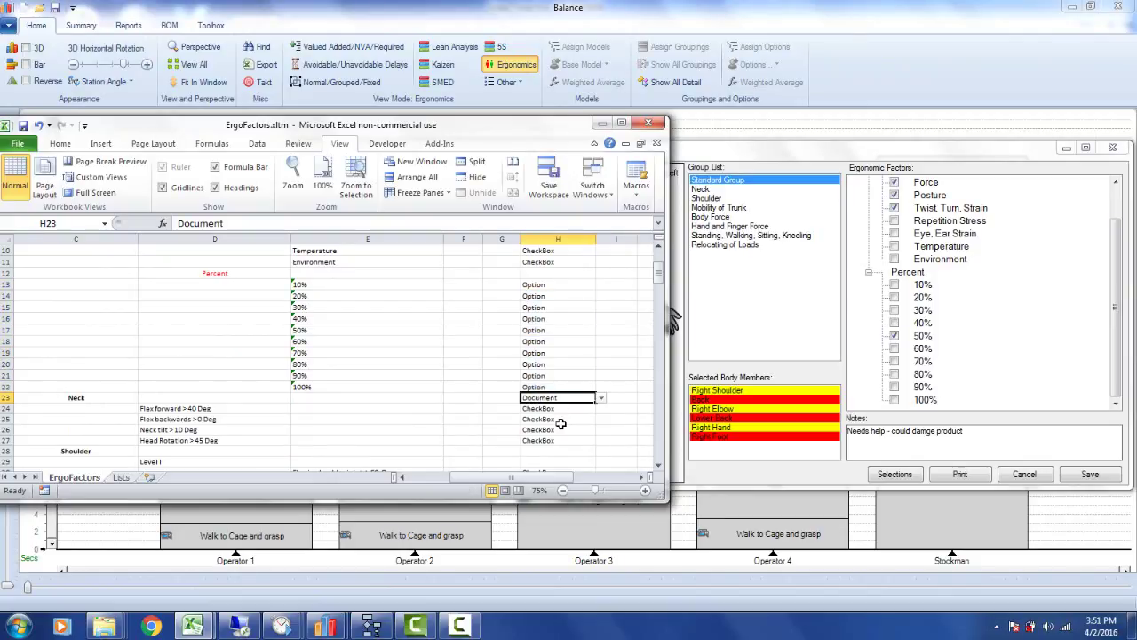
pyautogui.click(701, 190)
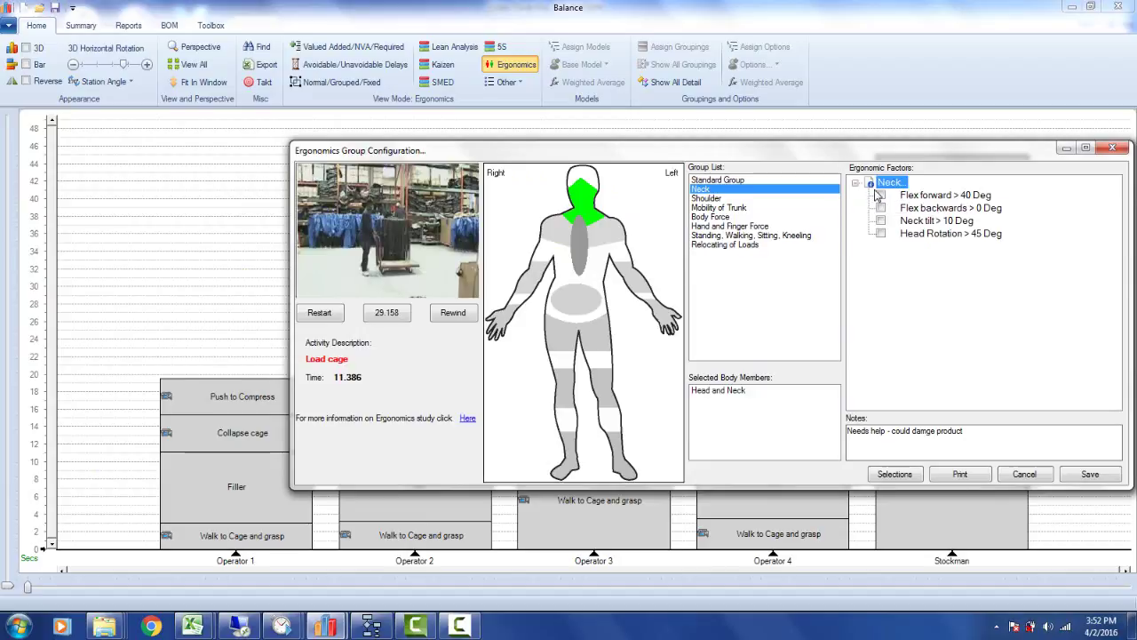
pyautogui.click(192, 627)
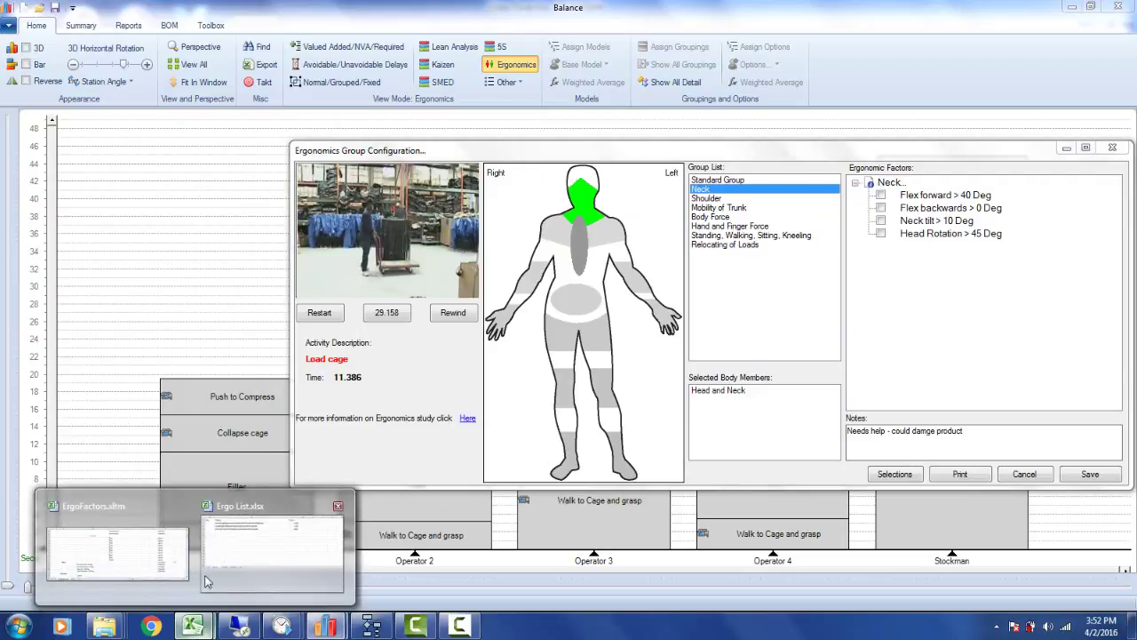
pyautogui.click(339, 505)
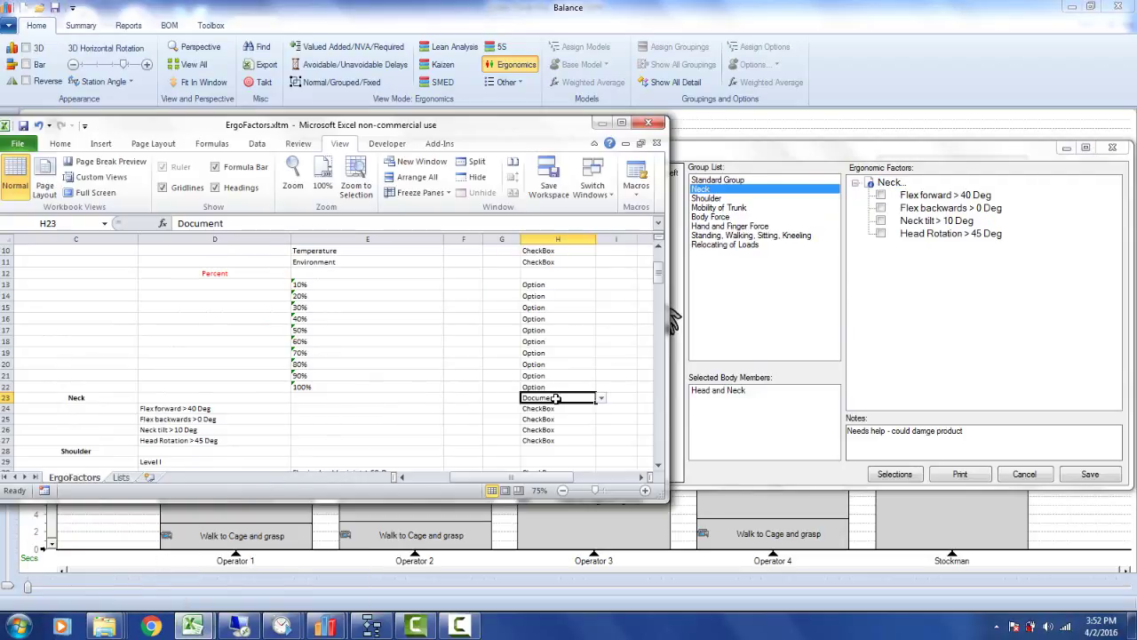
# - Scroll right to show the Supporting Document header in column K1
pyautogui.click(642, 477)
pyautogui.click(643, 477)
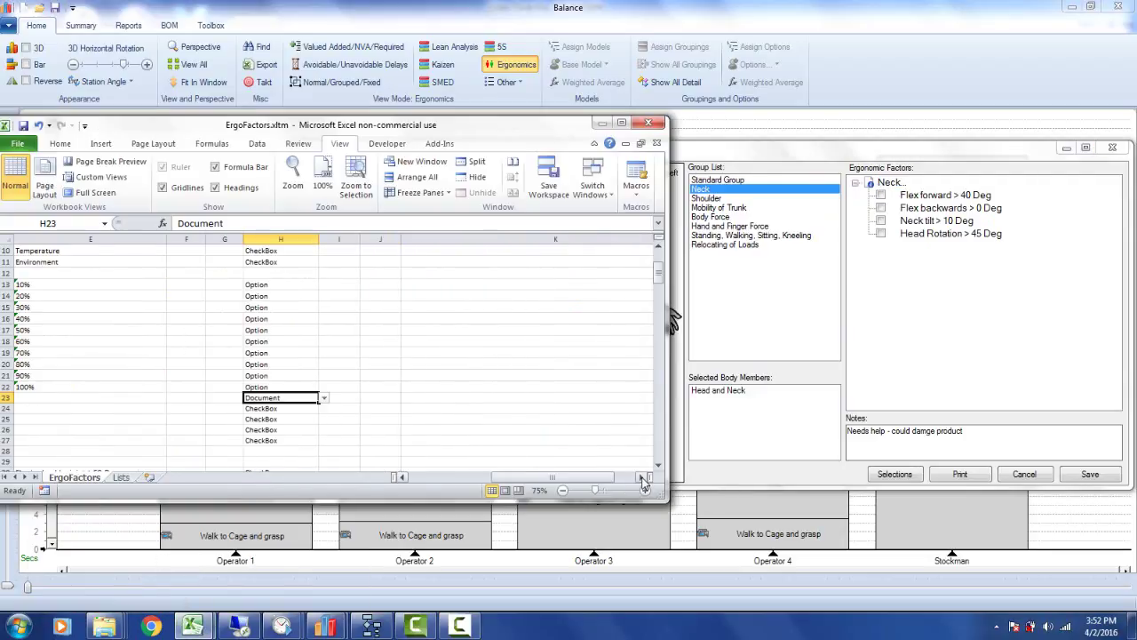
pyautogui.moveTo(659, 277); pyautogui.dragTo(658, 261)
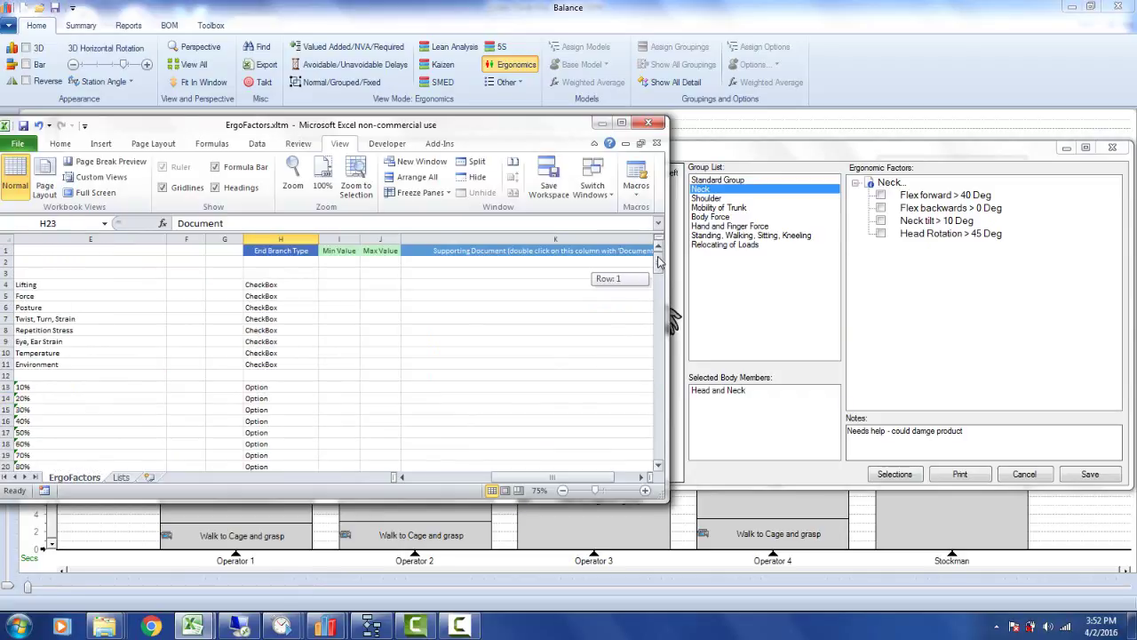
pyautogui.click(555, 249)
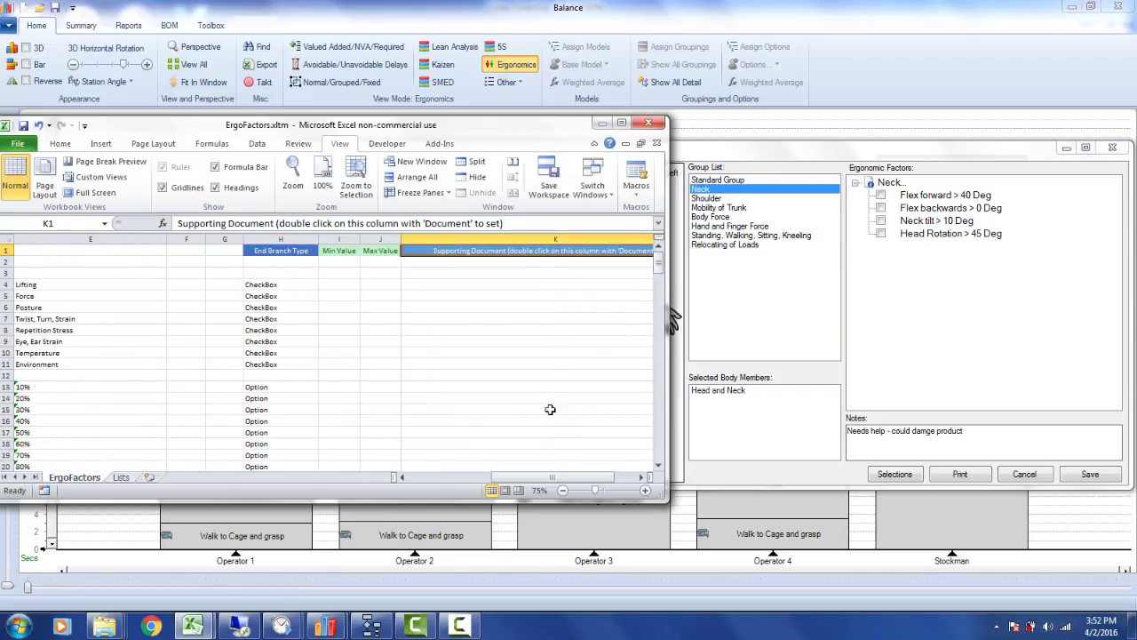
pyautogui.click(643, 477)
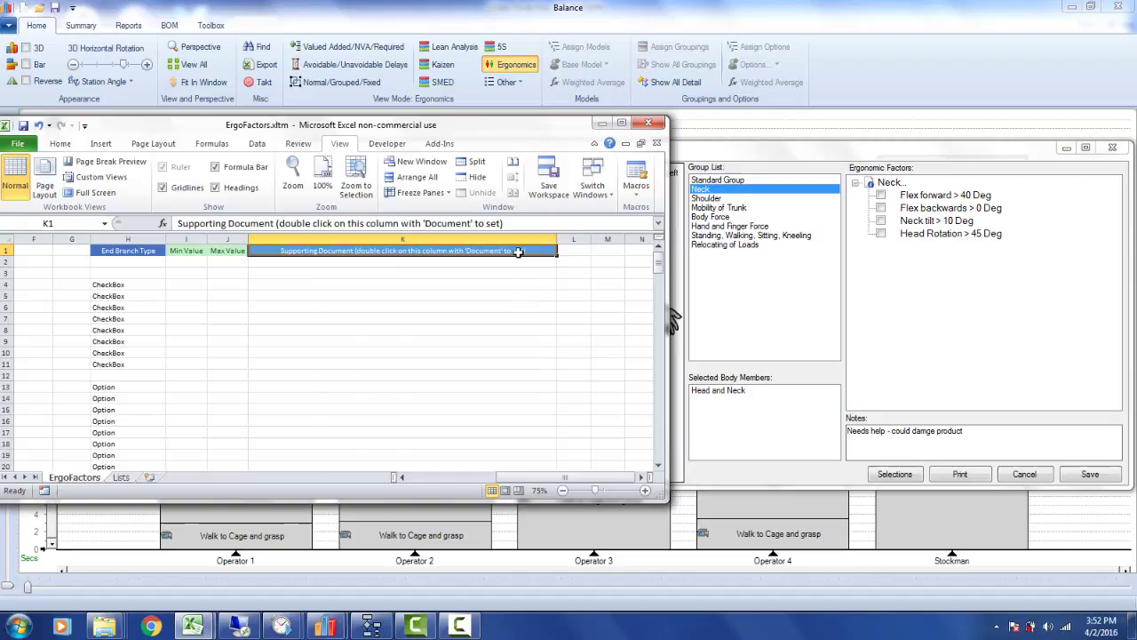
# - Bring row 23 into view and check the Neck row in C23 and its Document type in H23
pyautogui.moveTo(527, 486); pyautogui.dragTo(464, 486)
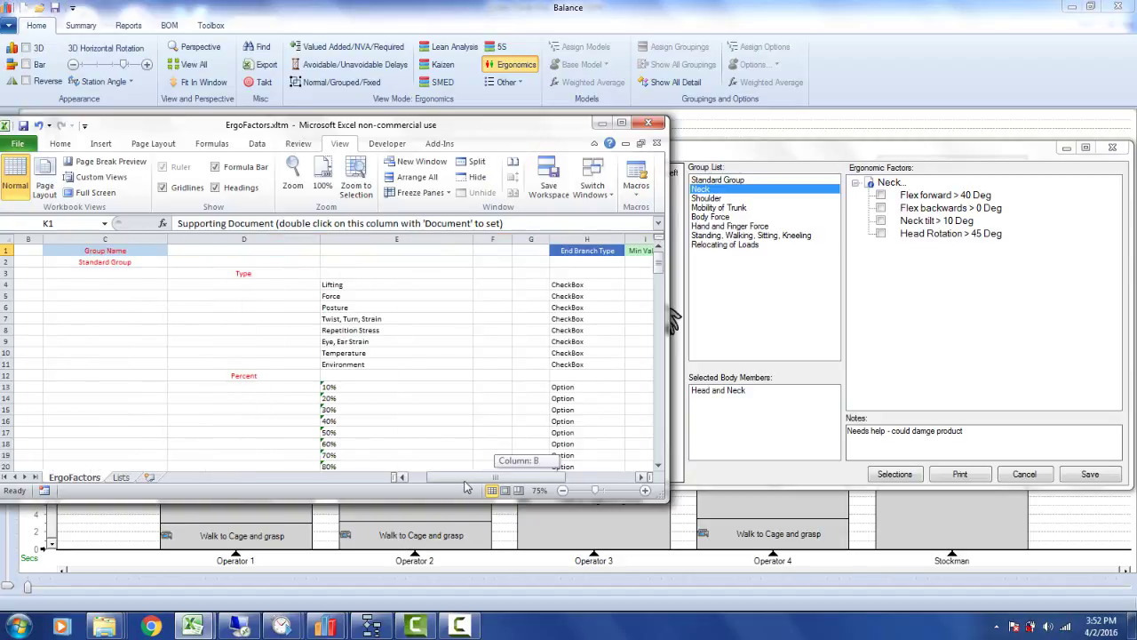
pyautogui.click(658, 468)
pyautogui.click(658, 468)
pyautogui.click(659, 468)
pyautogui.click(658, 468)
pyautogui.click(658, 468)
pyautogui.click(658, 468)
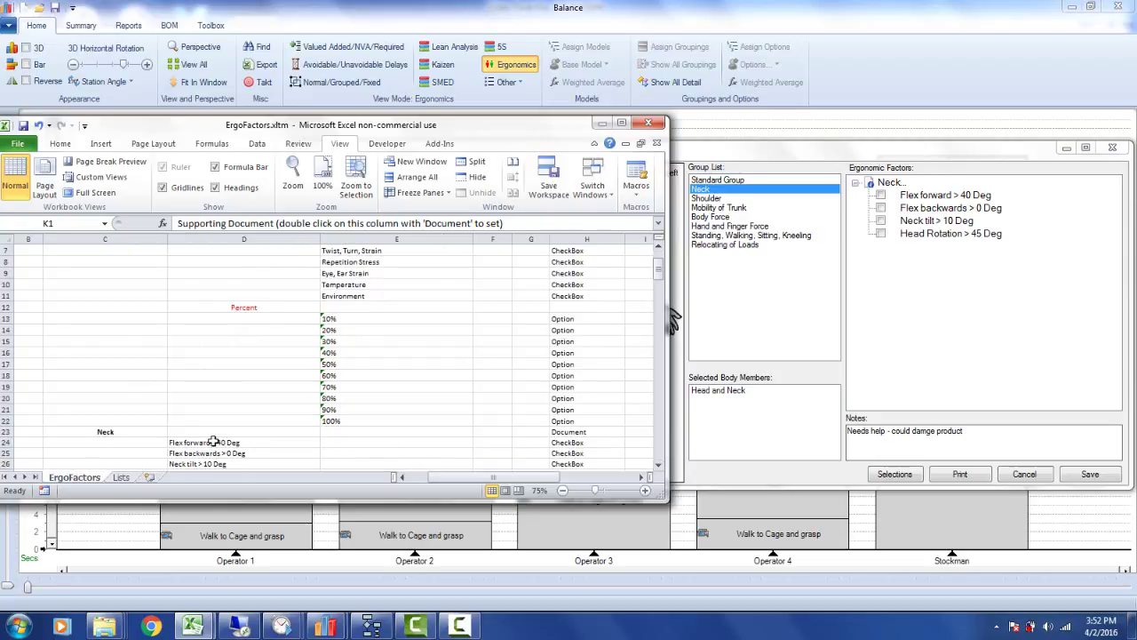
pyautogui.click(127, 433)
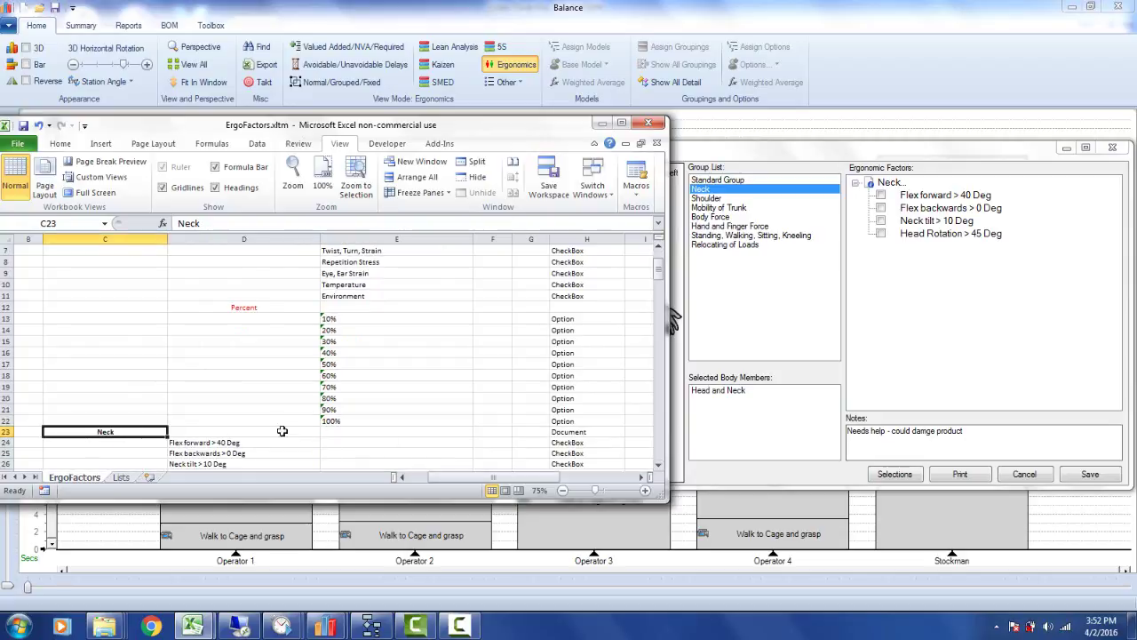
pyautogui.click(556, 432)
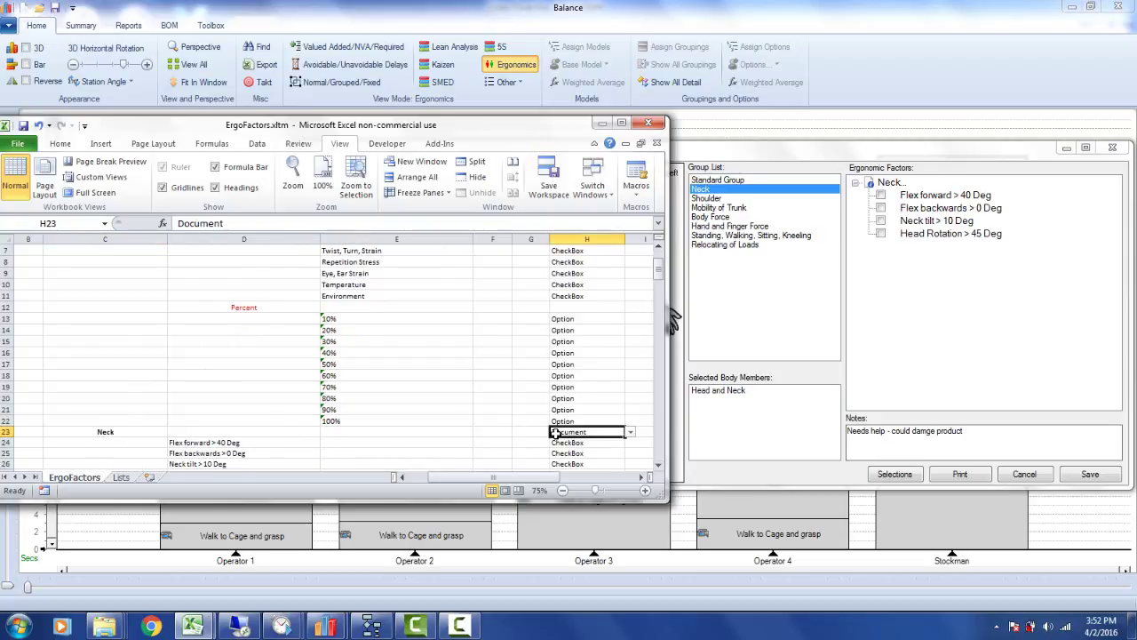
pyautogui.click(642, 477)
pyautogui.click(642, 477)
pyautogui.click(641, 477)
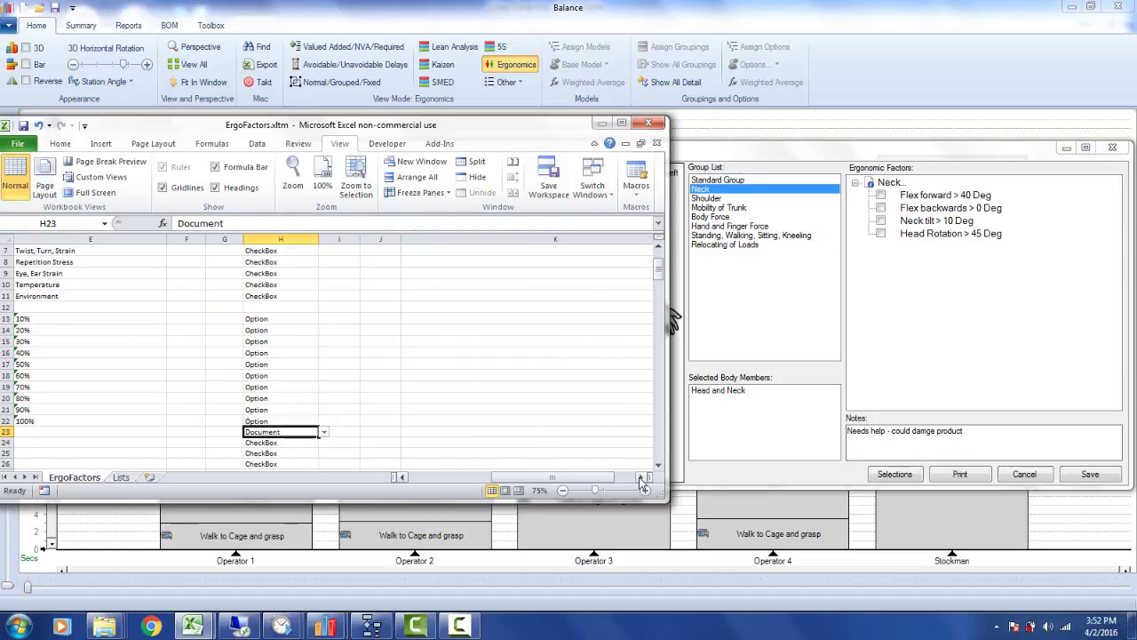
# - Attach C:\ccimages\sb5.gif as K23's supporting document, then scroll back left to H23
pyautogui.click(443, 431)
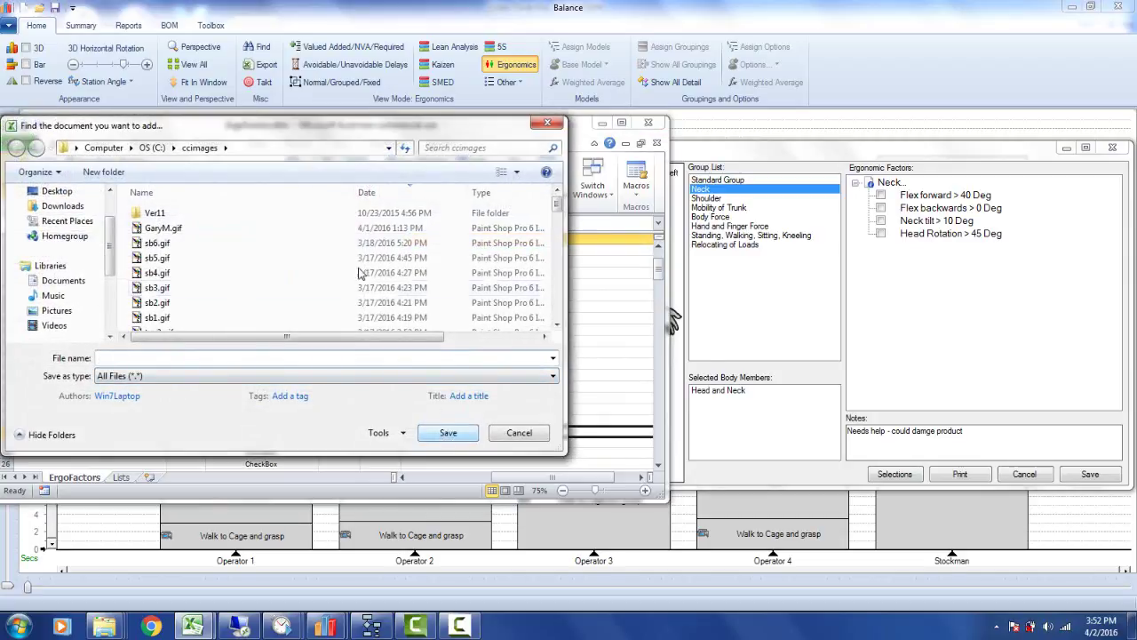
pyautogui.click(157, 257)
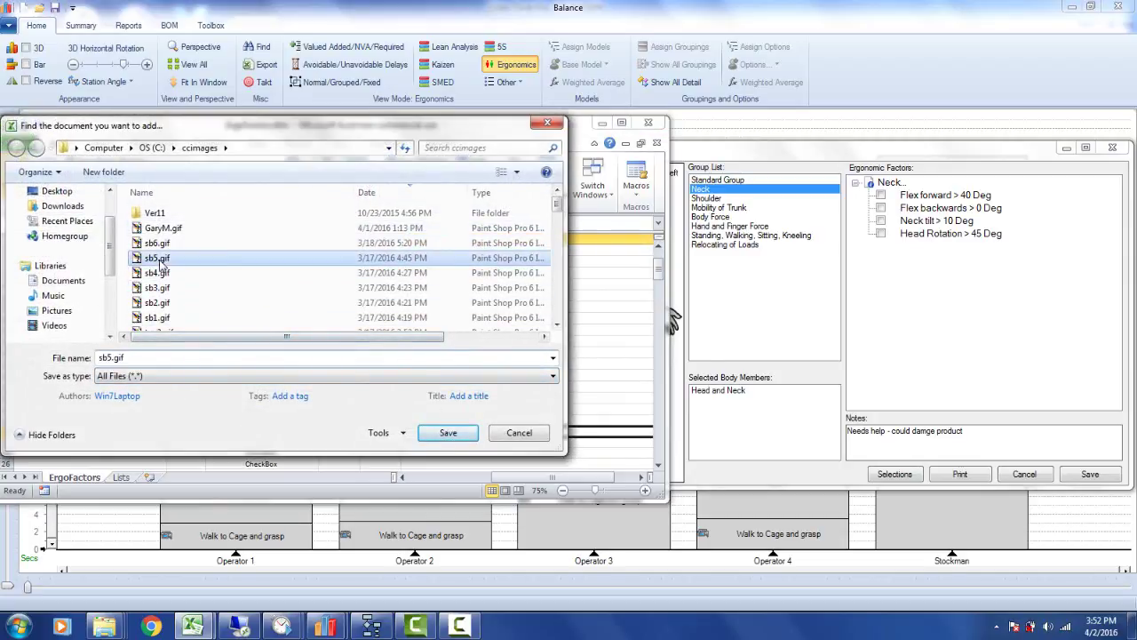
pyautogui.click(446, 433)
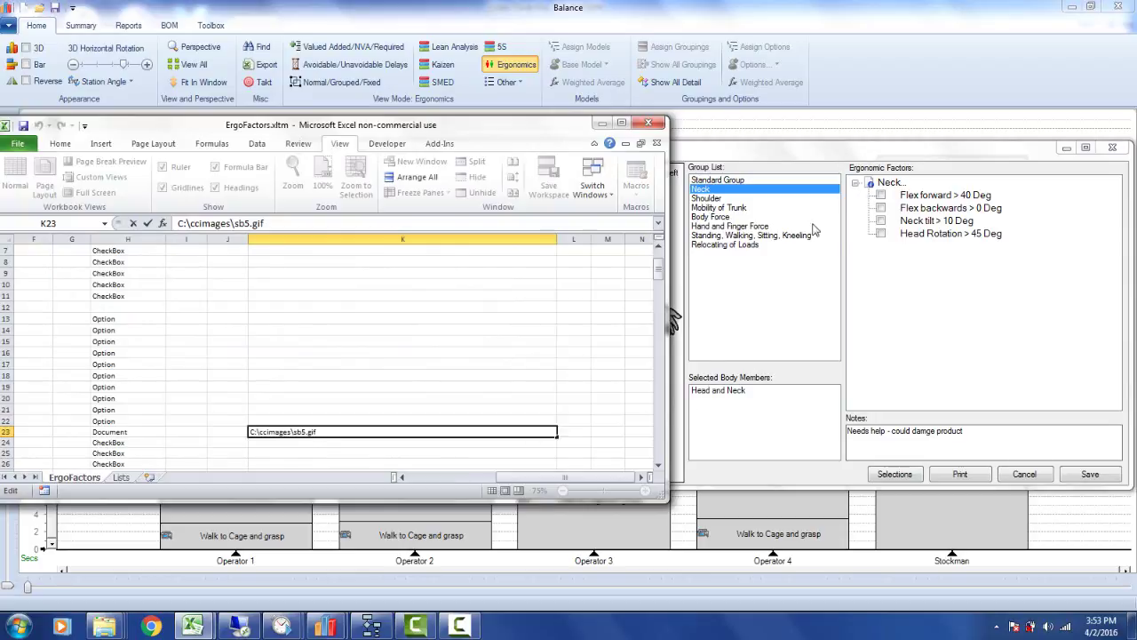
pyautogui.moveTo(519, 484); pyautogui.dragTo(466, 483)
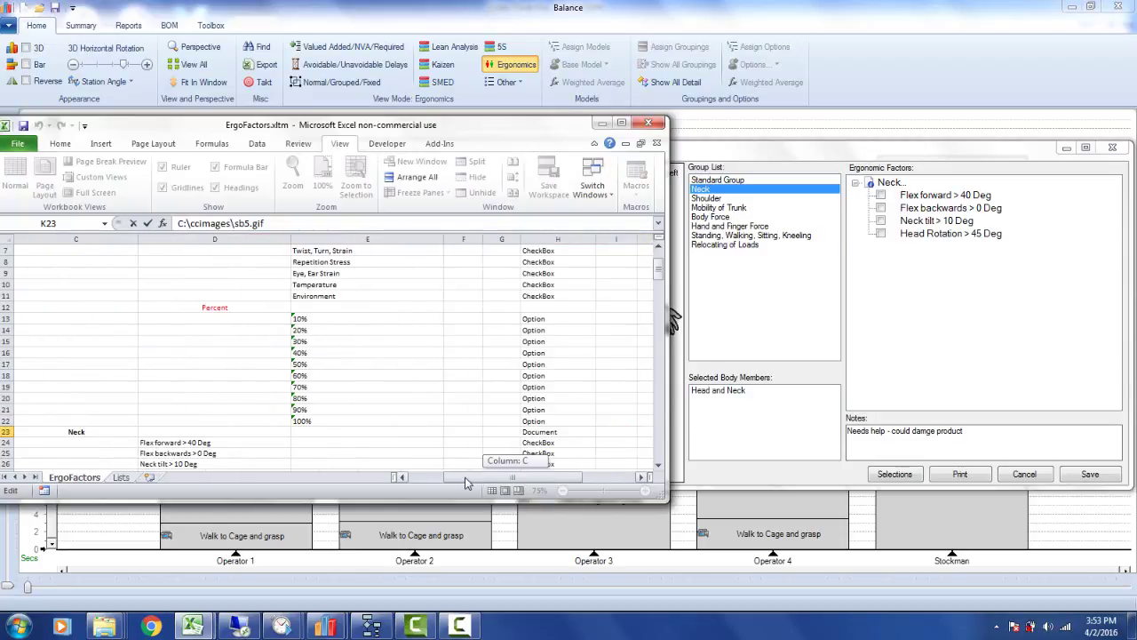
pyautogui.click(546, 431)
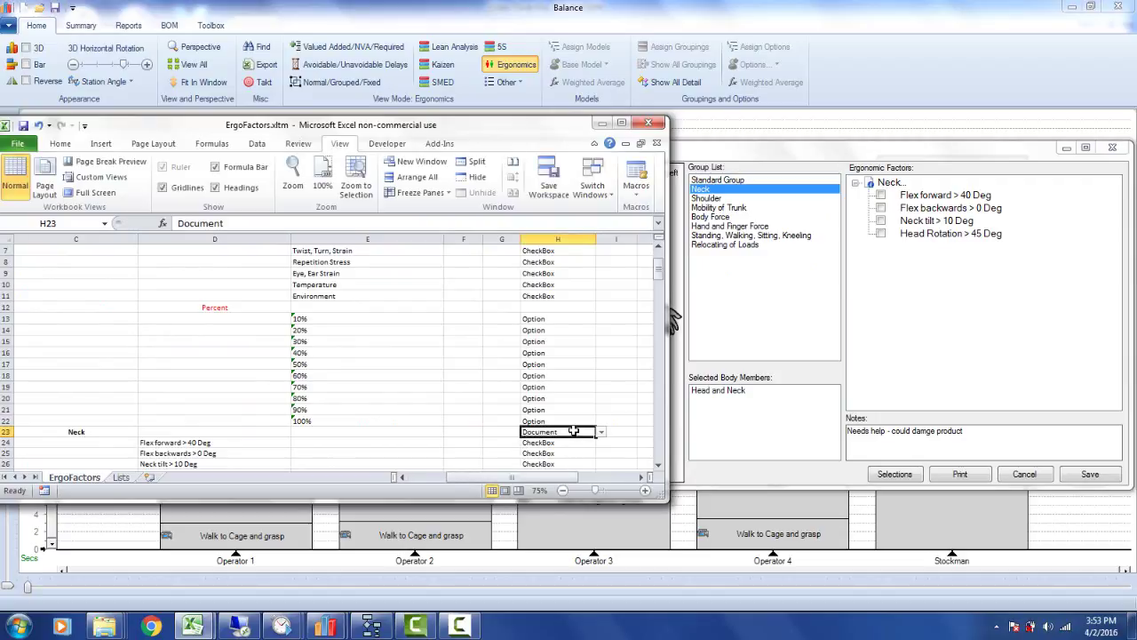
pyautogui.click(118, 432)
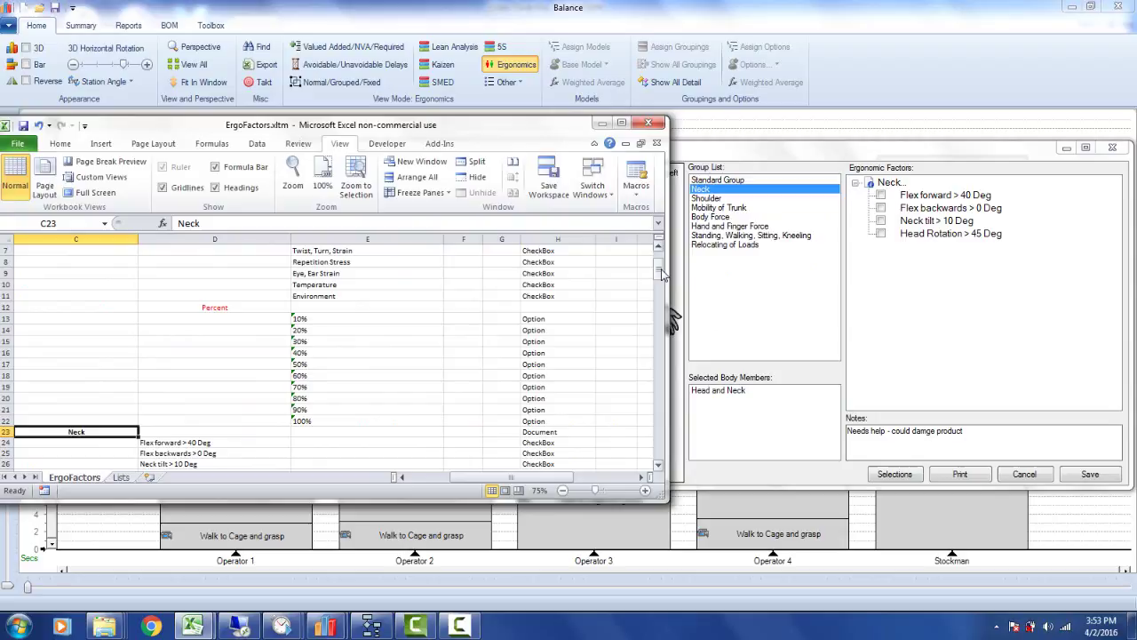
pyautogui.moveTo(661, 273); pyautogui.dragTo(661, 281)
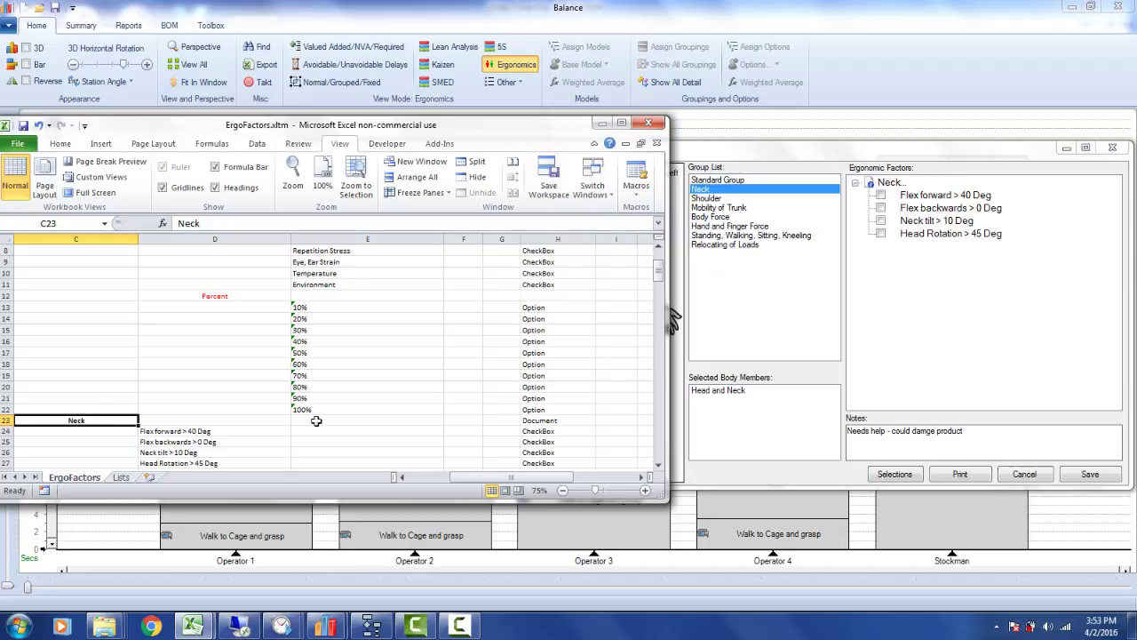
pyautogui.click(526, 421)
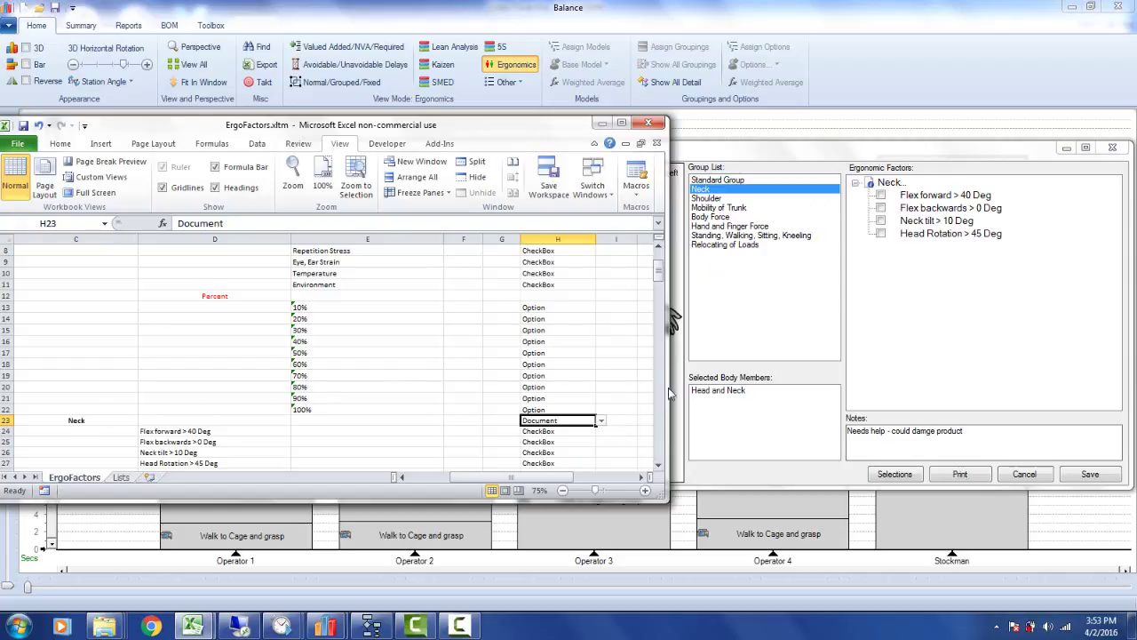
# - Scroll to row 72 and confirm the frequency row's H72 type is InputInteger, leaving it unchanged
pyautogui.click(659, 464)
pyautogui.scroll(-6, 661, 469)
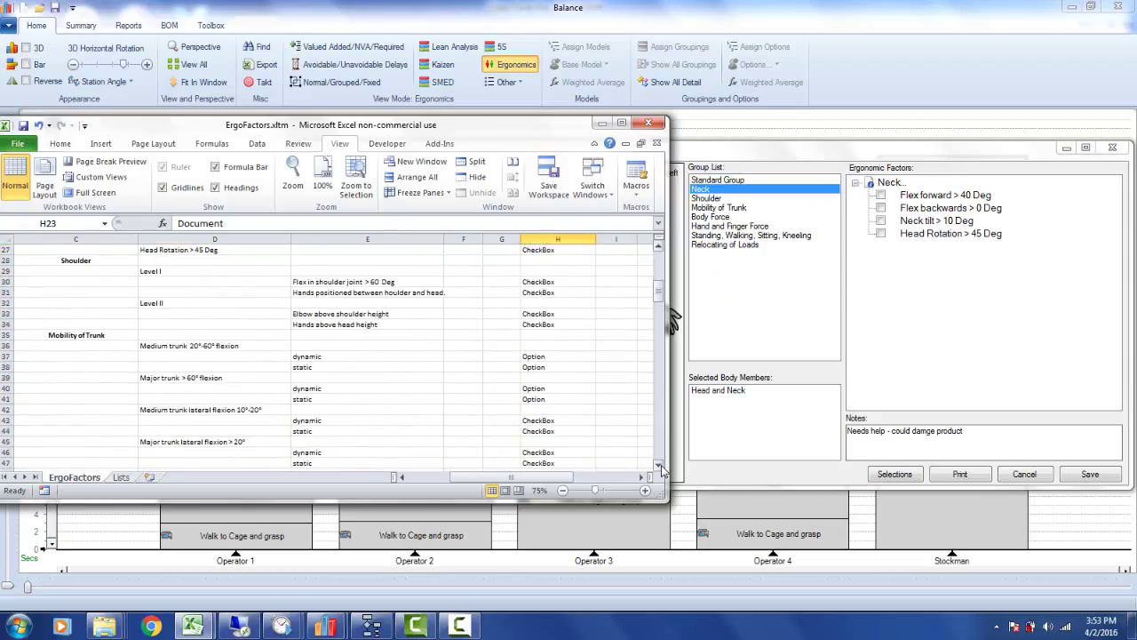
pyautogui.scroll(-6, 661, 470)
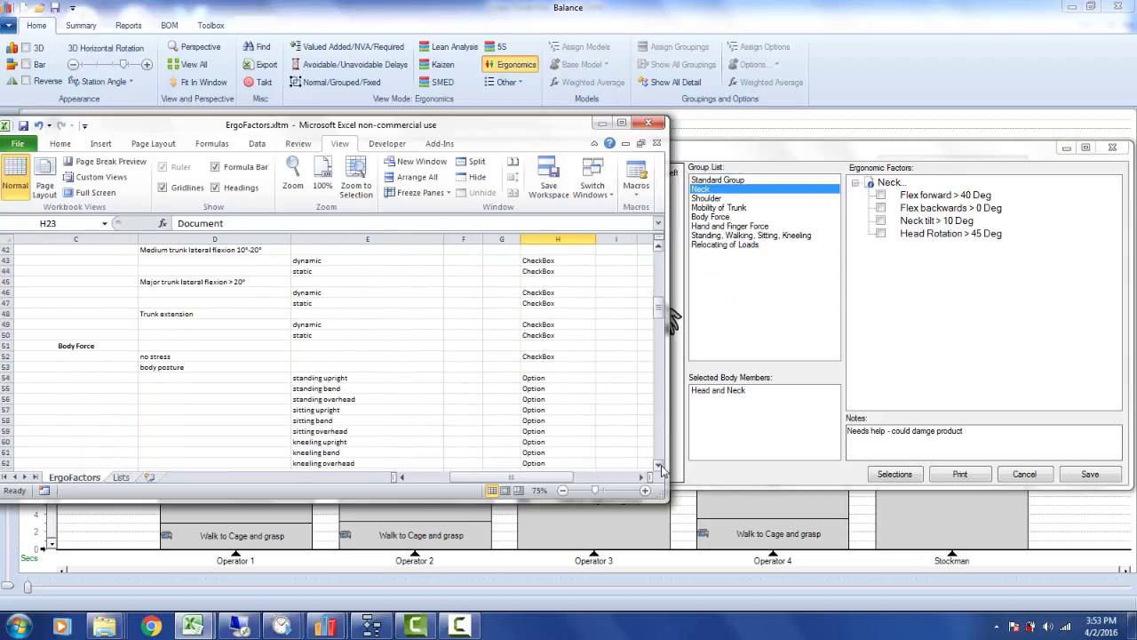
pyautogui.scroll(-2, 661, 469)
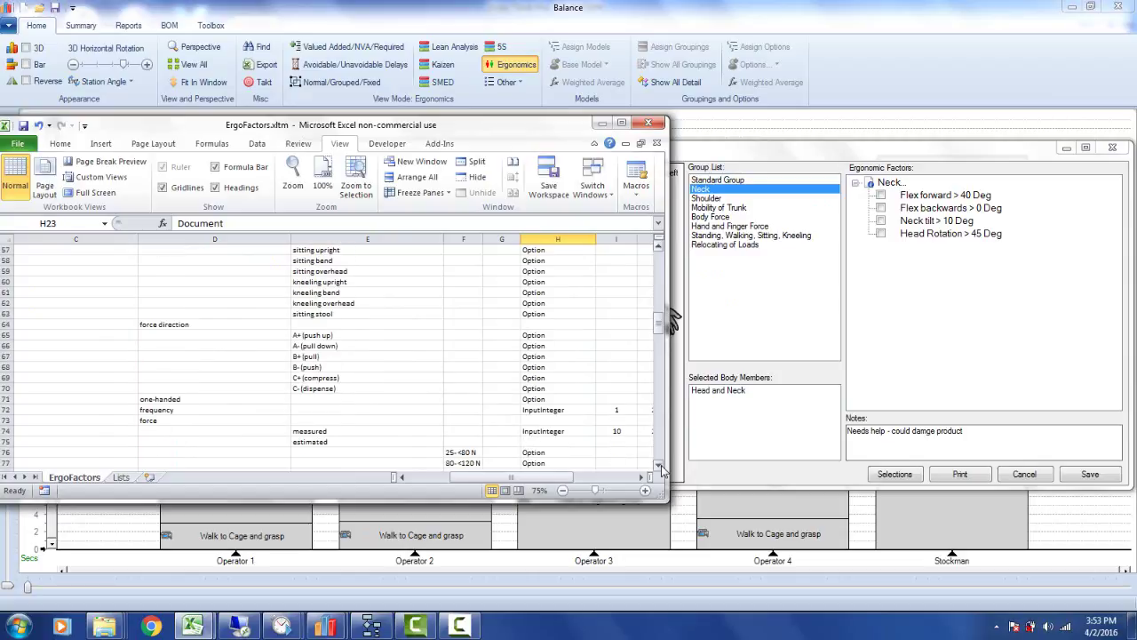
pyautogui.click(202, 411)
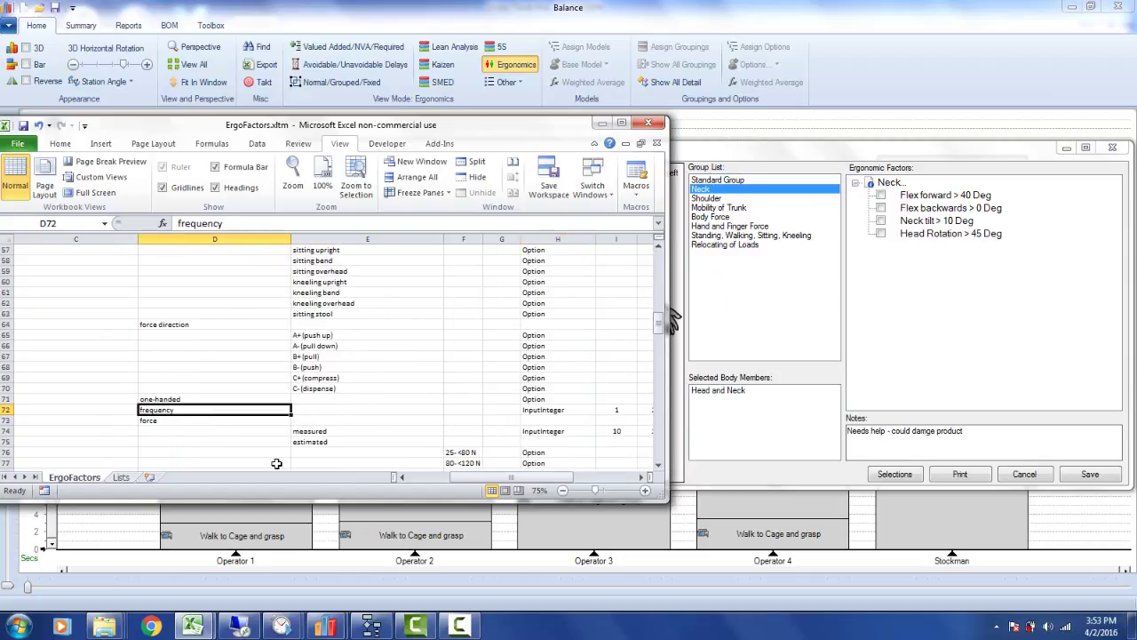
pyautogui.click(562, 410)
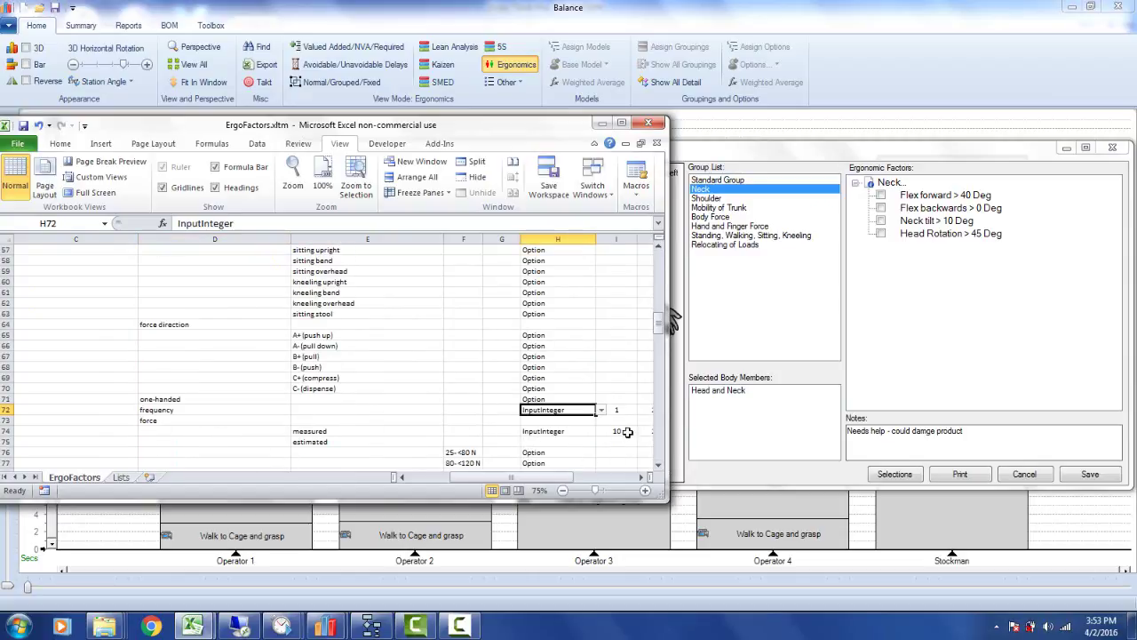
pyautogui.click(602, 411)
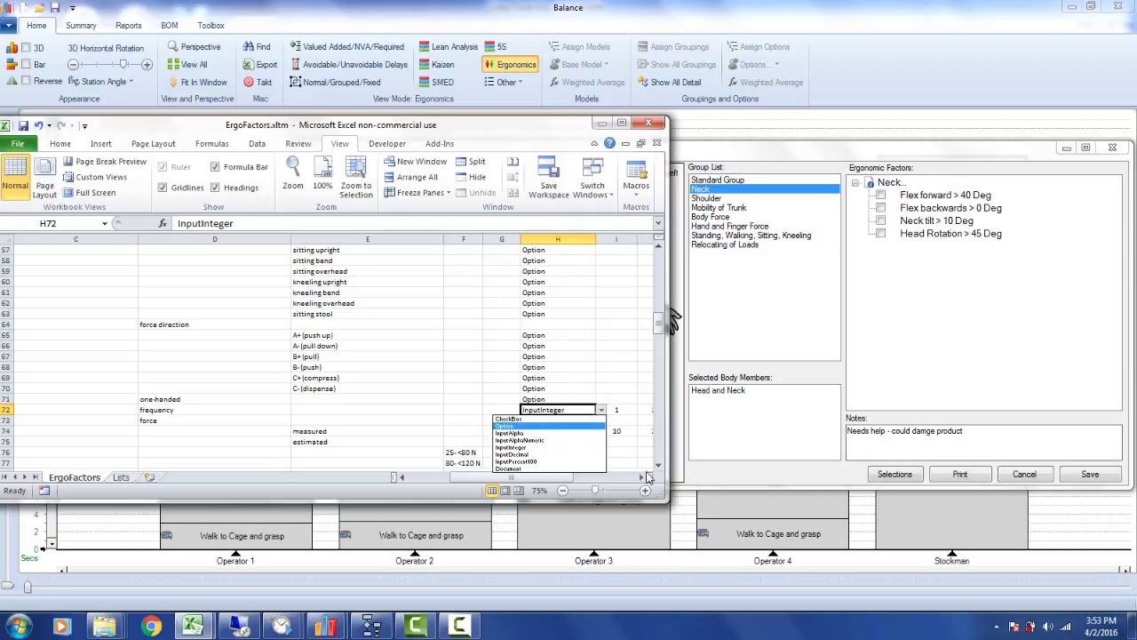
pyautogui.press('Escape')
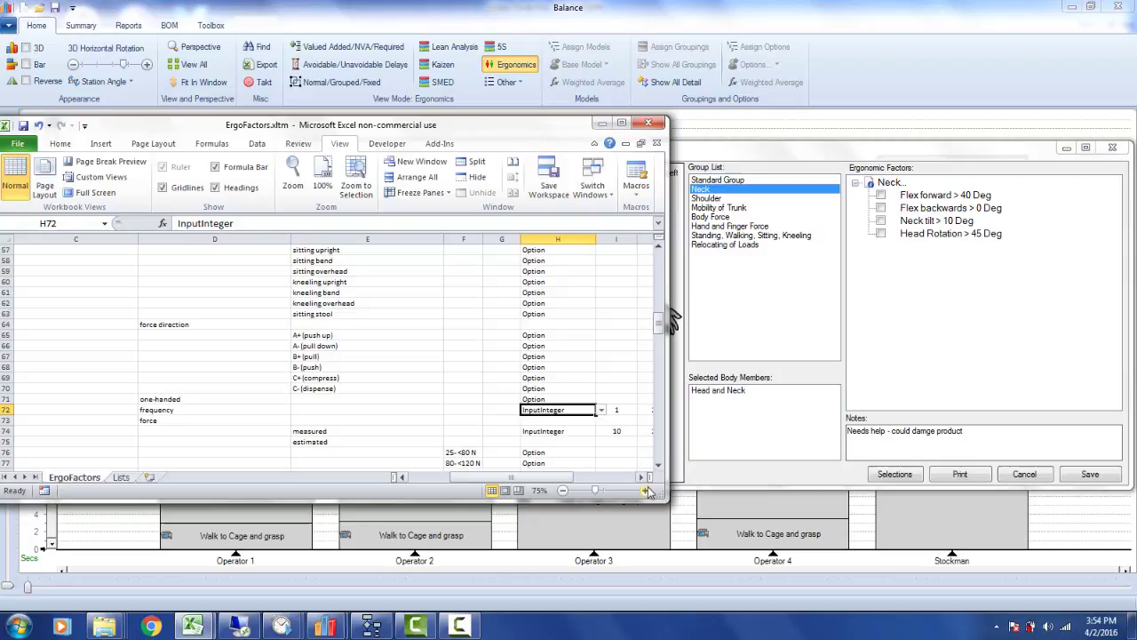
pyautogui.click(645, 478)
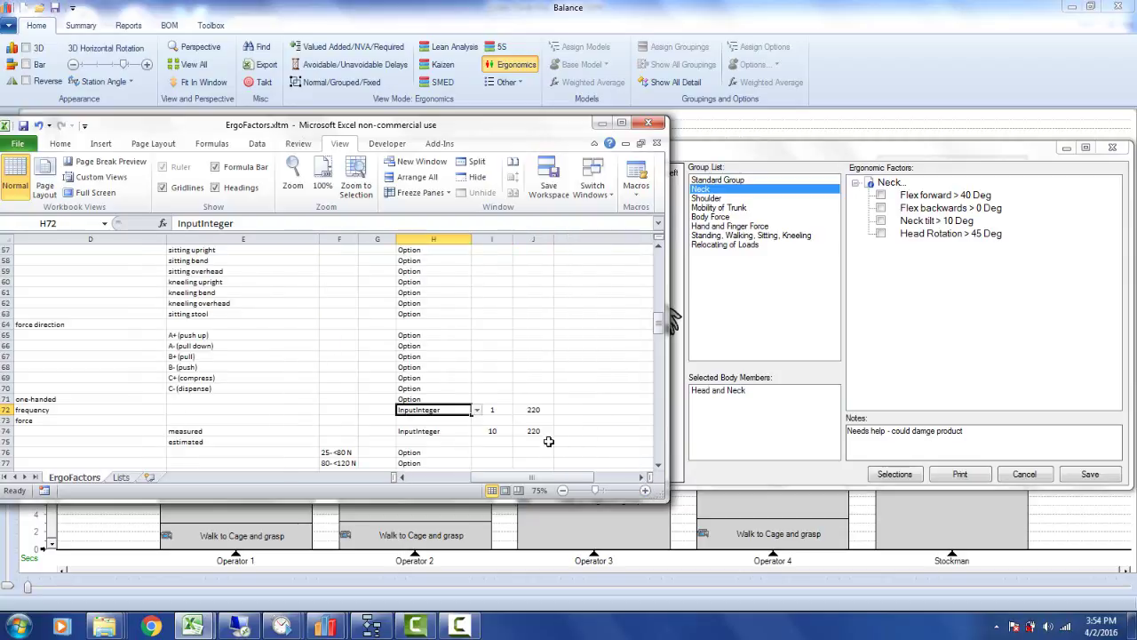
pyautogui.click(498, 409)
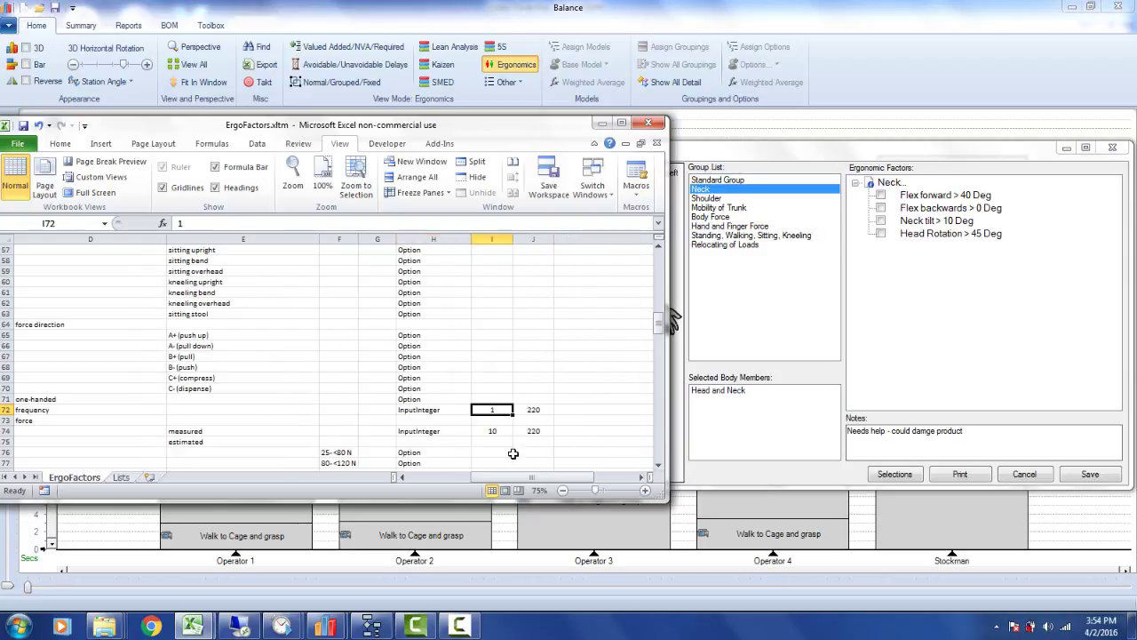
pyautogui.click(538, 410)
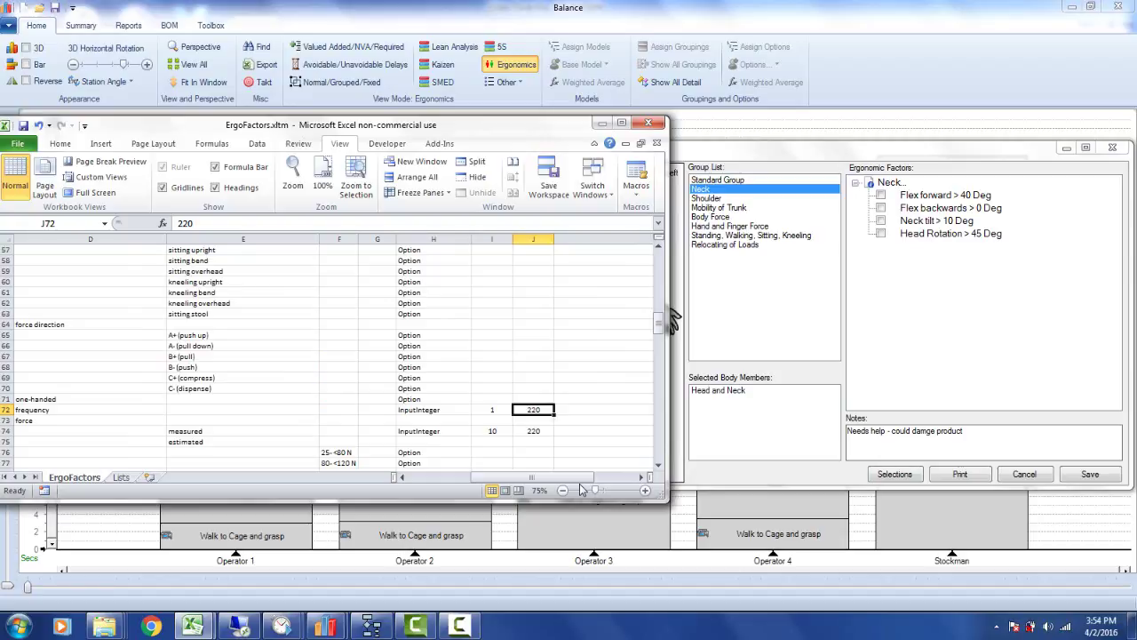
pyautogui.click(401, 478)
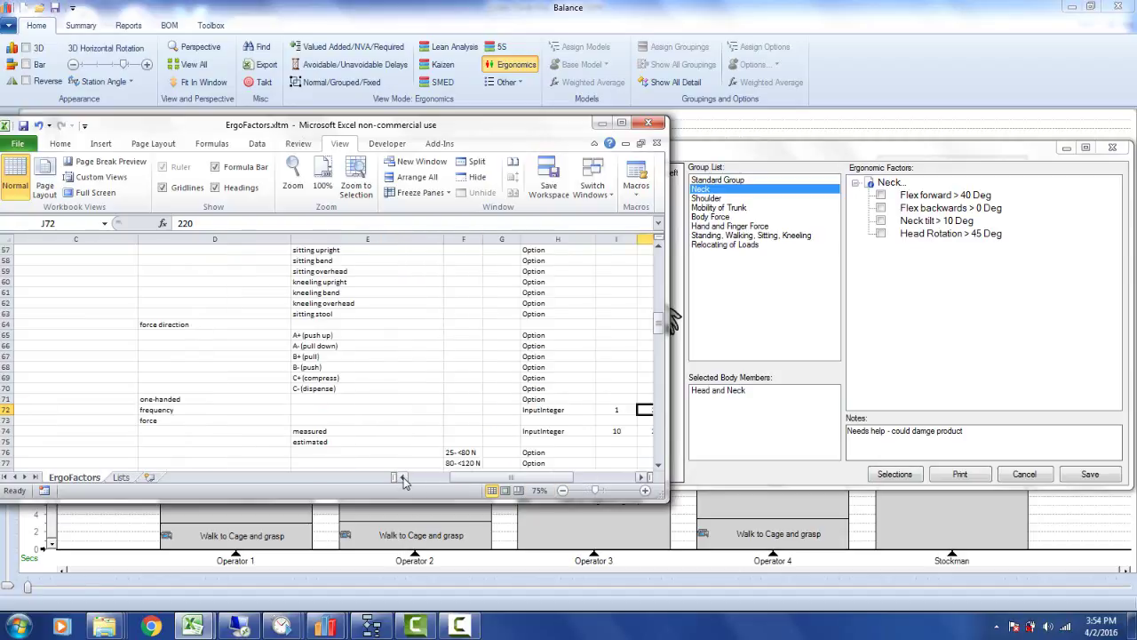
pyautogui.click(305, 434)
pyautogui.click(223, 421)
pyautogui.click(319, 431)
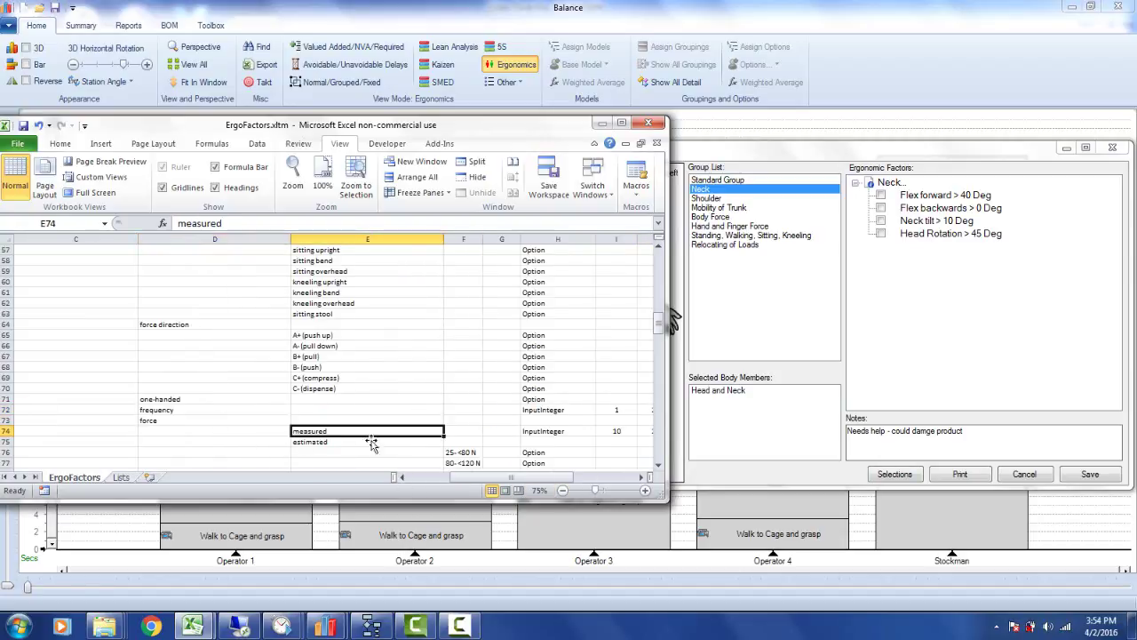
pyautogui.click(641, 477)
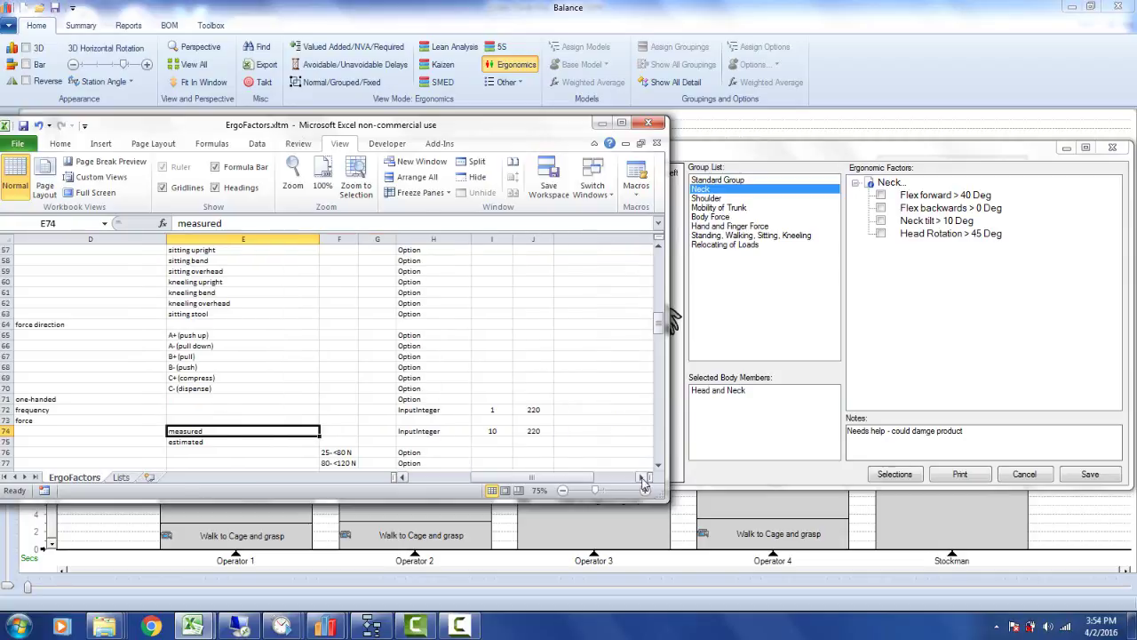
pyautogui.click(499, 431)
pyautogui.click(534, 431)
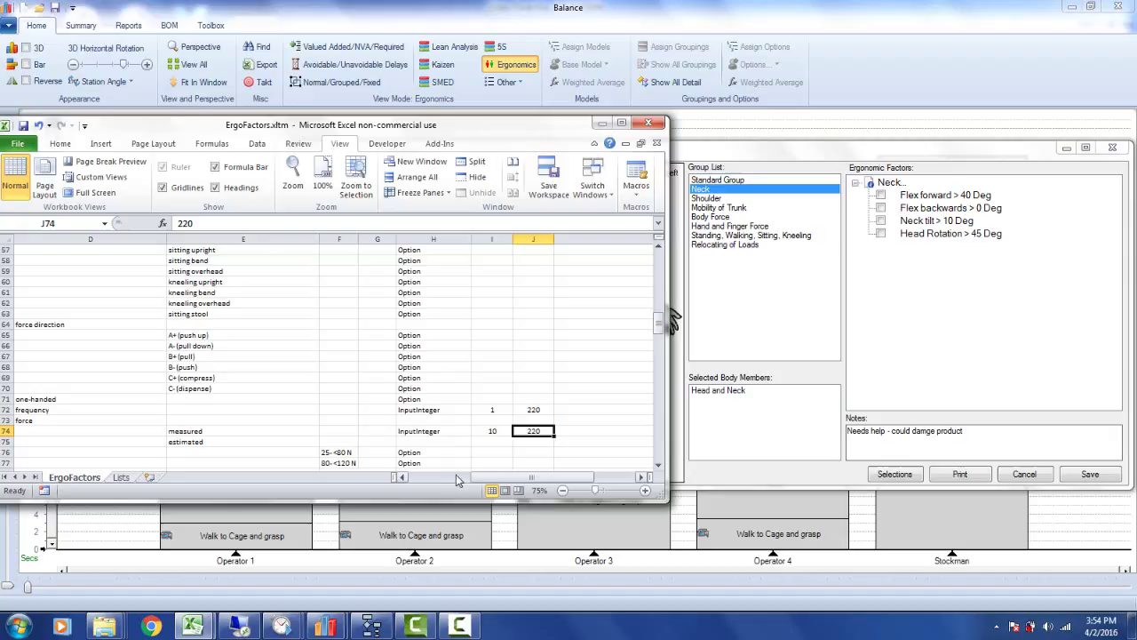
pyautogui.click(402, 480)
pyautogui.click(401, 480)
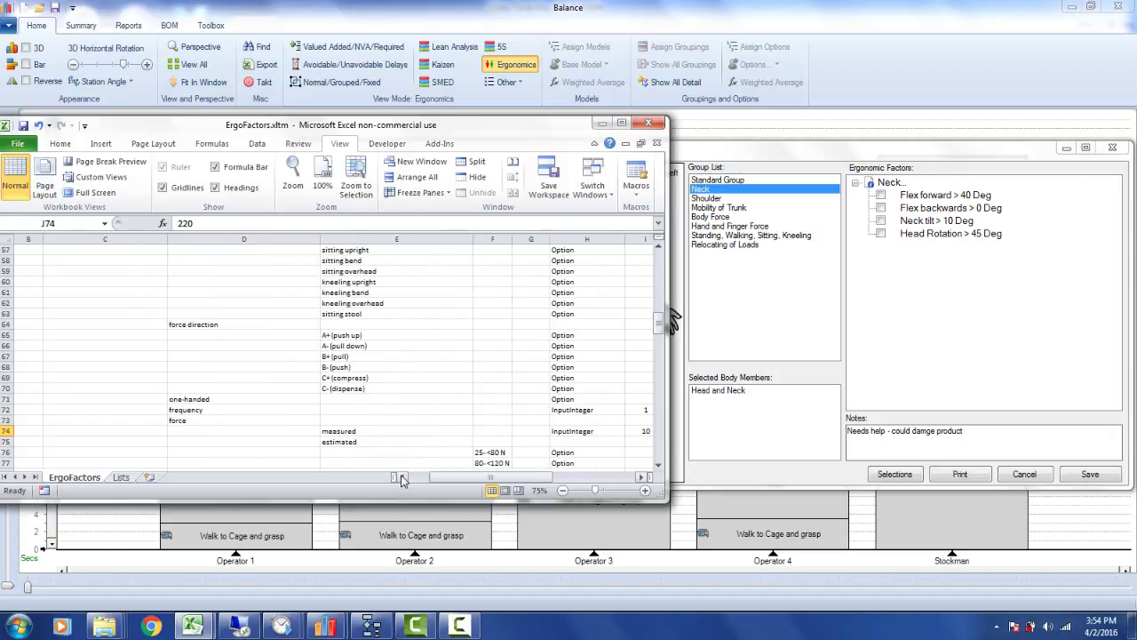
pyautogui.click(402, 479)
pyautogui.moveTo(671, 320); pyautogui.dragTo(672, 312)
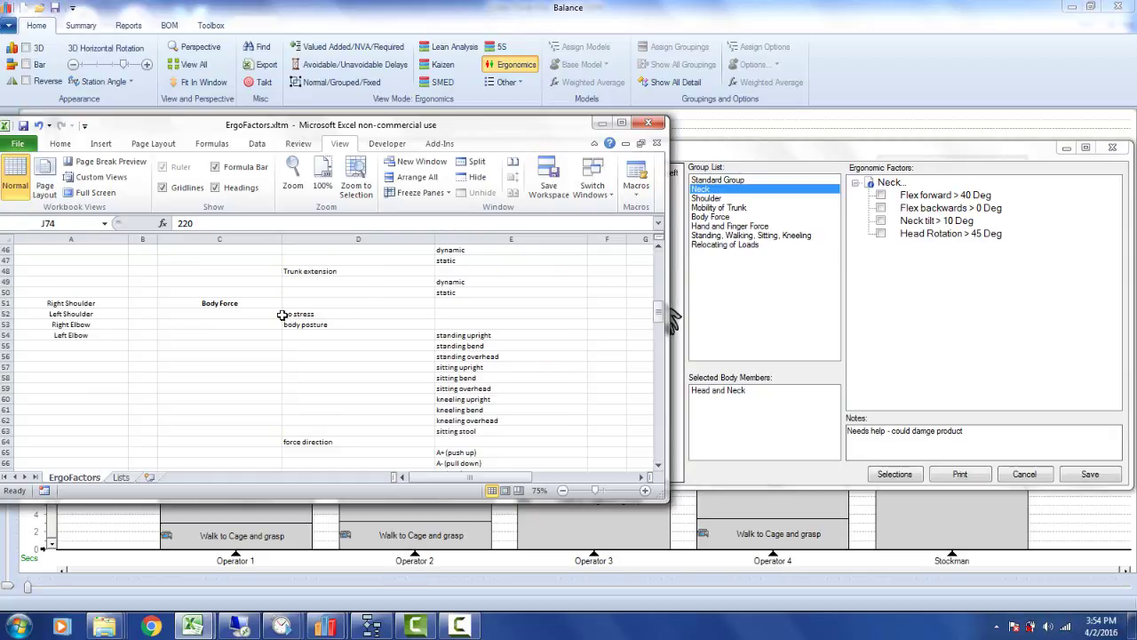
# - Show the Body Force factors and save frequency as 100
pyautogui.click(717, 221)
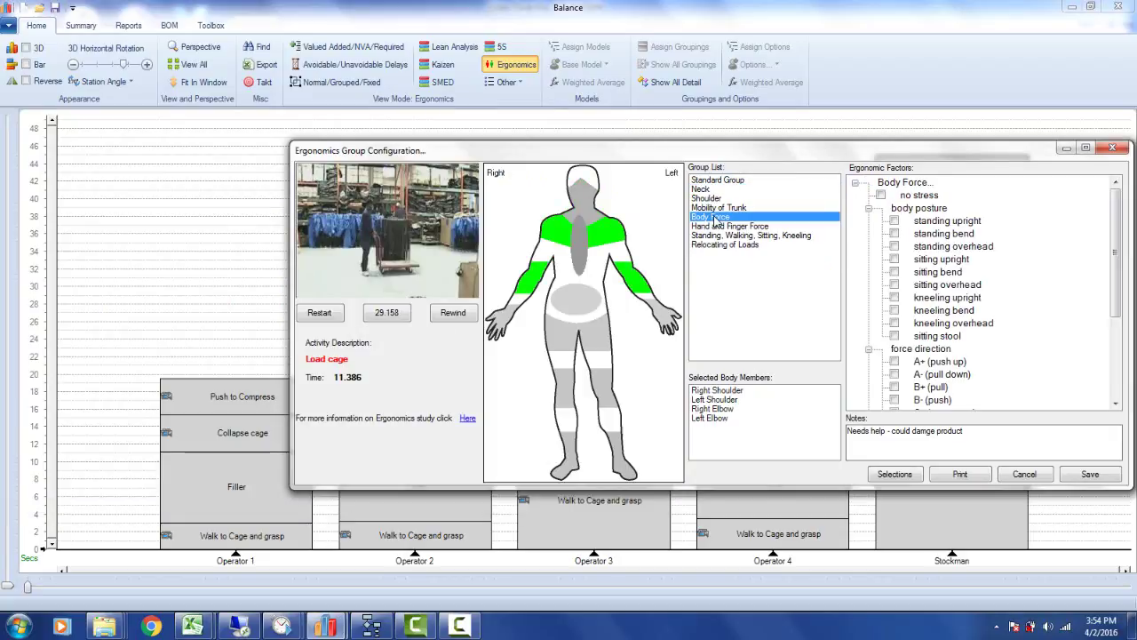
pyautogui.moveTo(1116, 256); pyautogui.dragTo(1124, 322)
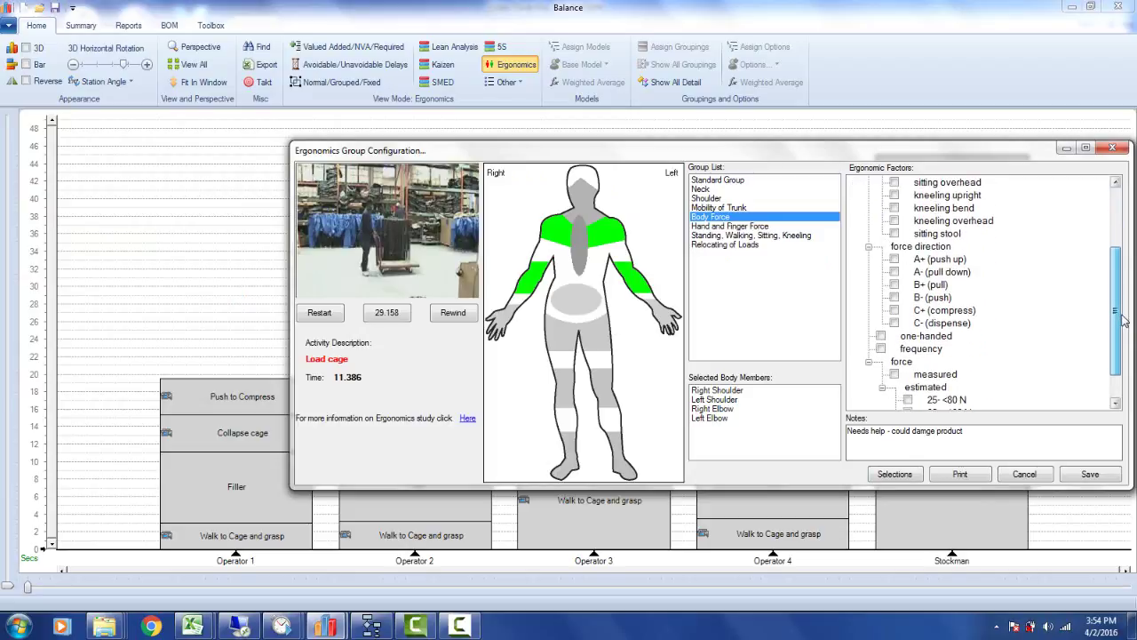
pyautogui.click(881, 349)
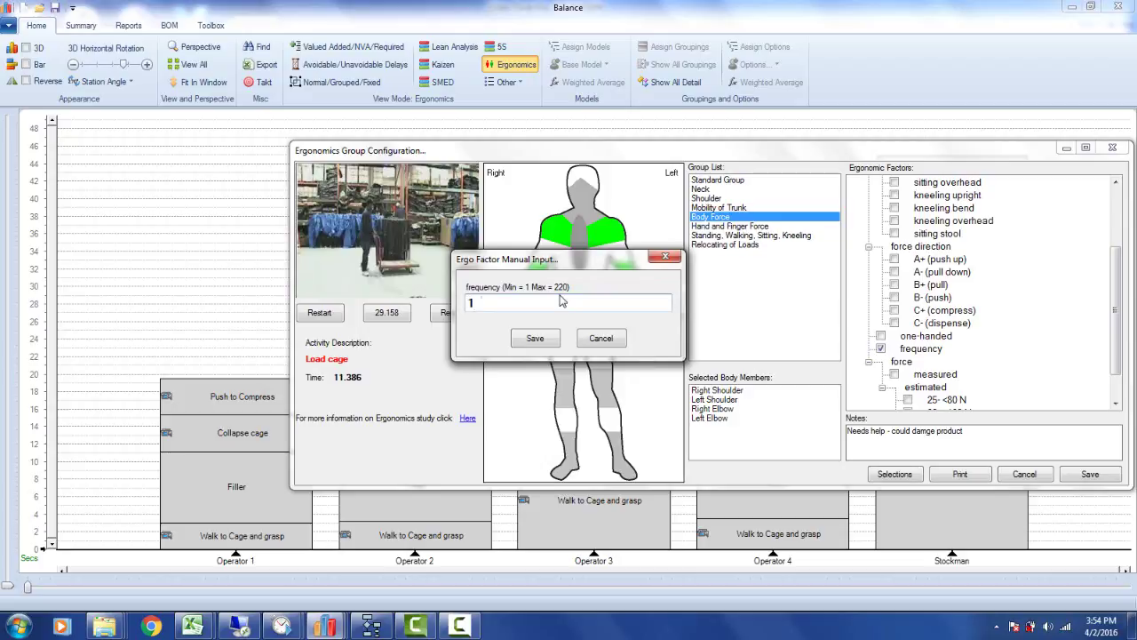
pyautogui.click(536, 339)
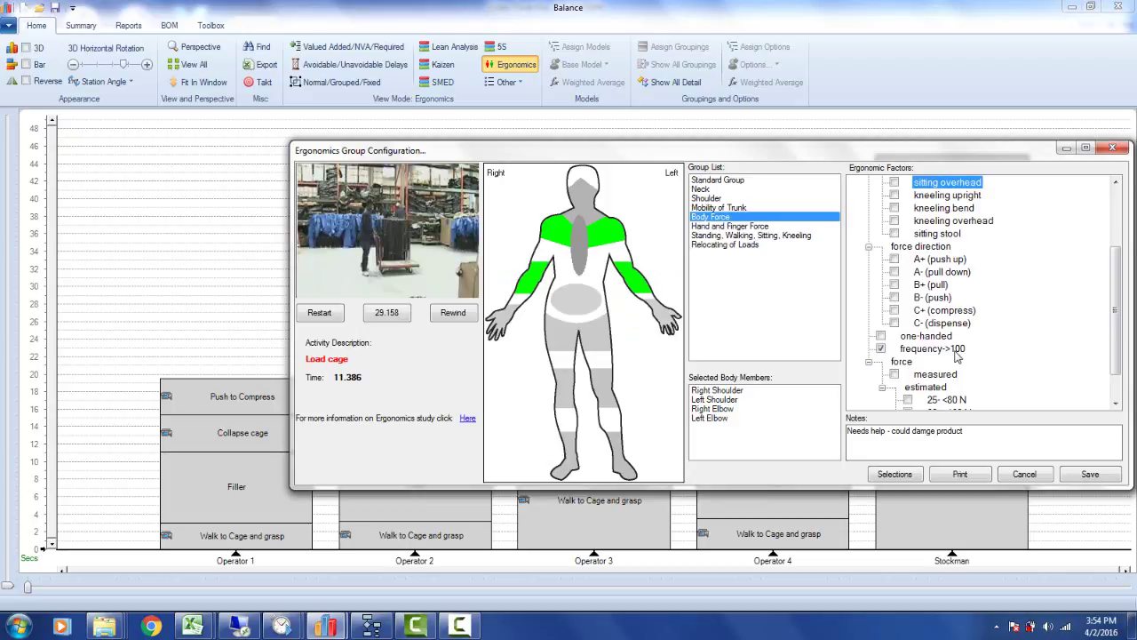
# - Enter measured force, dismiss the rejection of 320, and replace it with 200
pyautogui.click(895, 375)
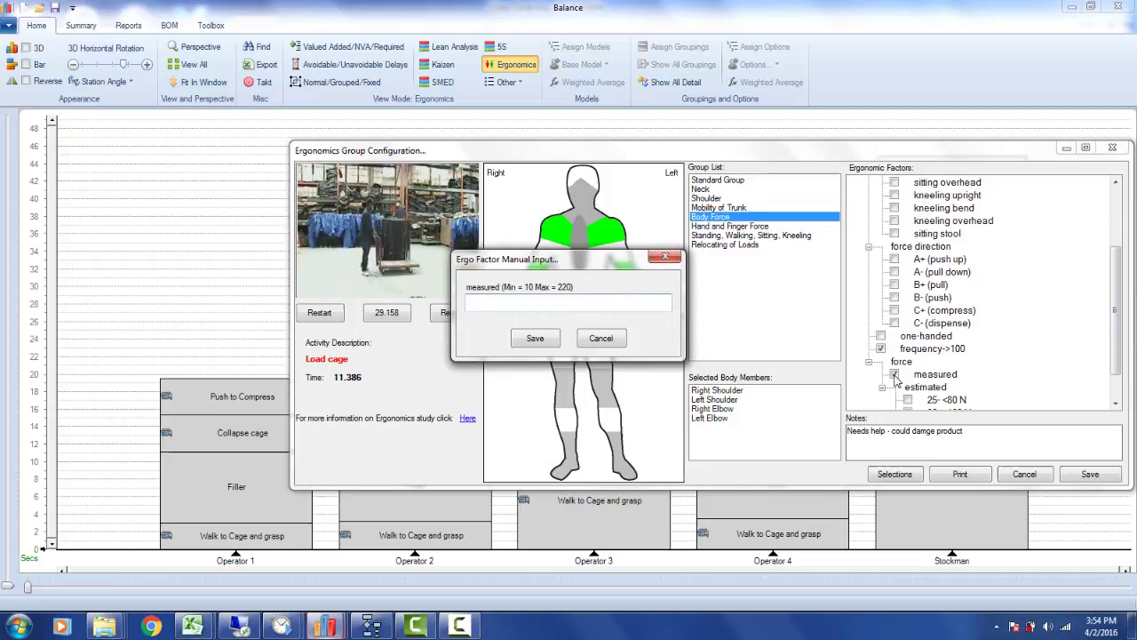
pyautogui.click(535, 338)
pyautogui.click(651, 365)
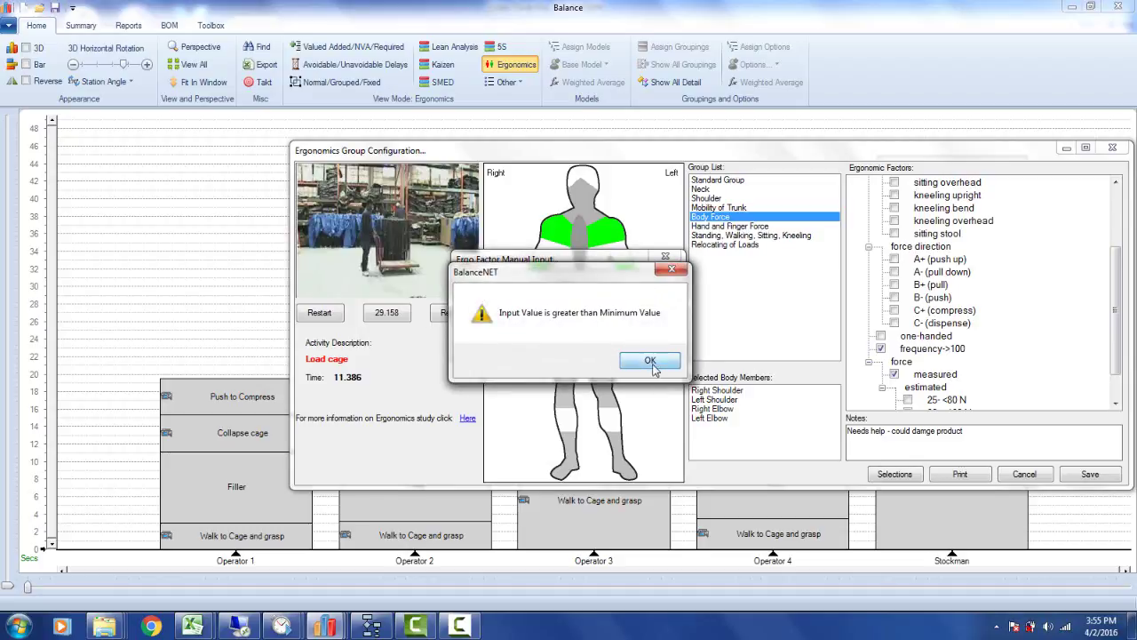
pyautogui.doubleClick(477, 304)
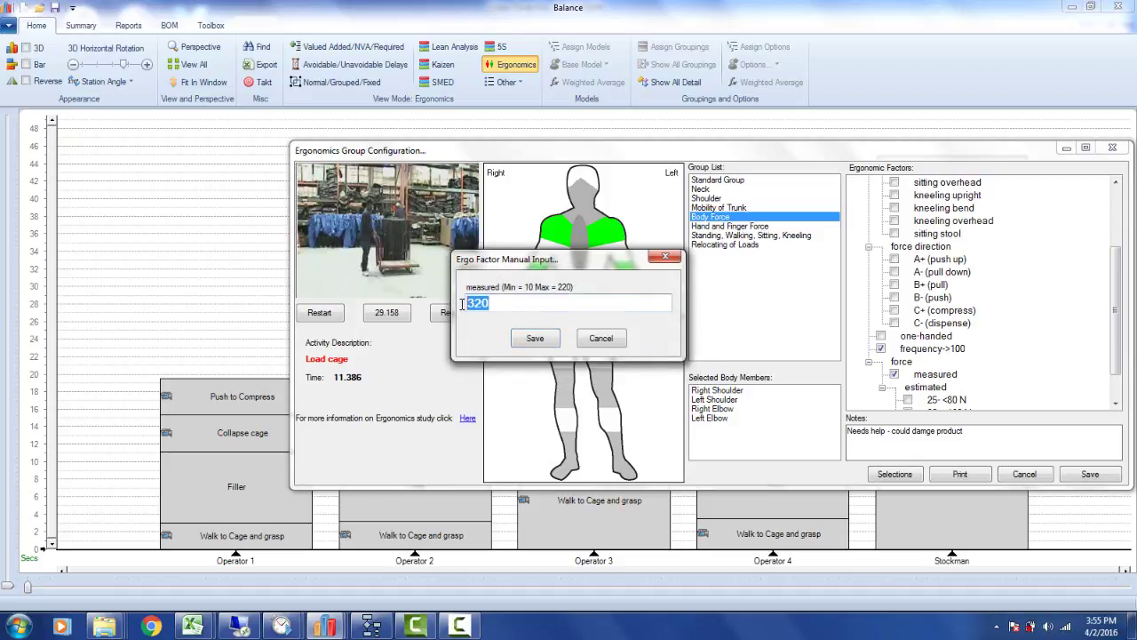
pyautogui.write('200')
pyautogui.press('Return')
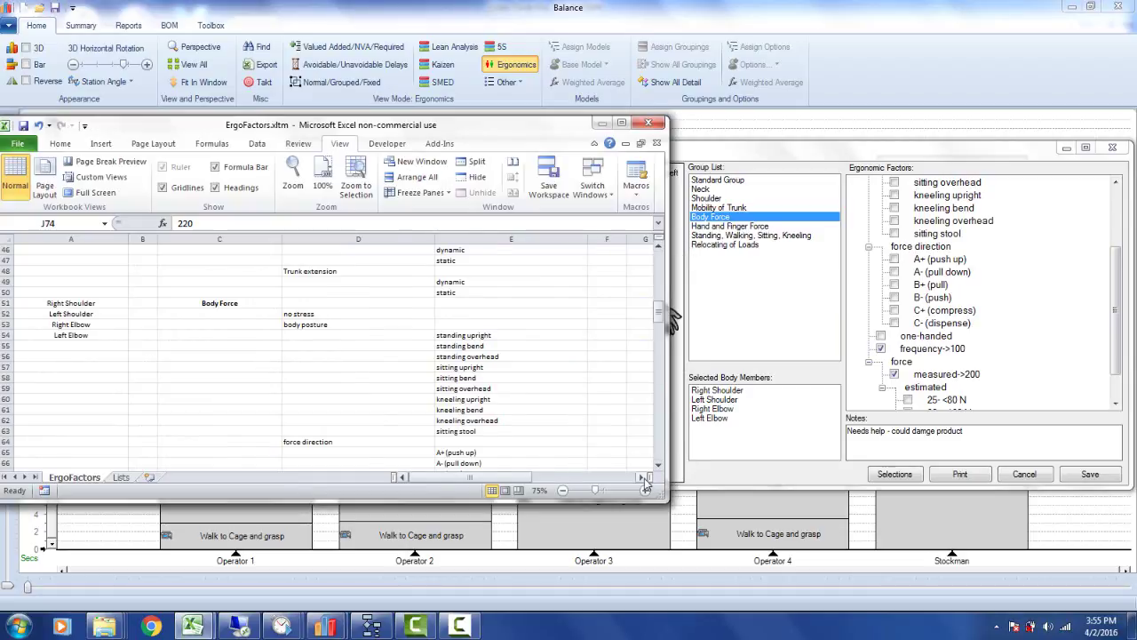
# - Check the frequency row's InputInteger type cell and its min/max values
pyautogui.click(645, 477)
pyautogui.click(658, 464)
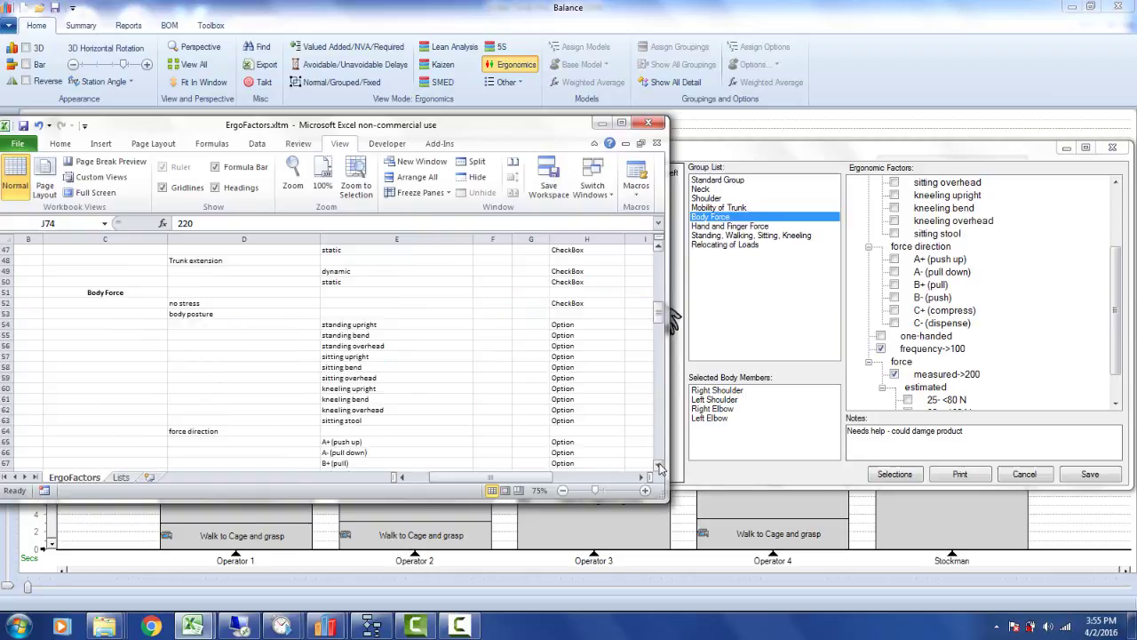
pyautogui.click(589, 423)
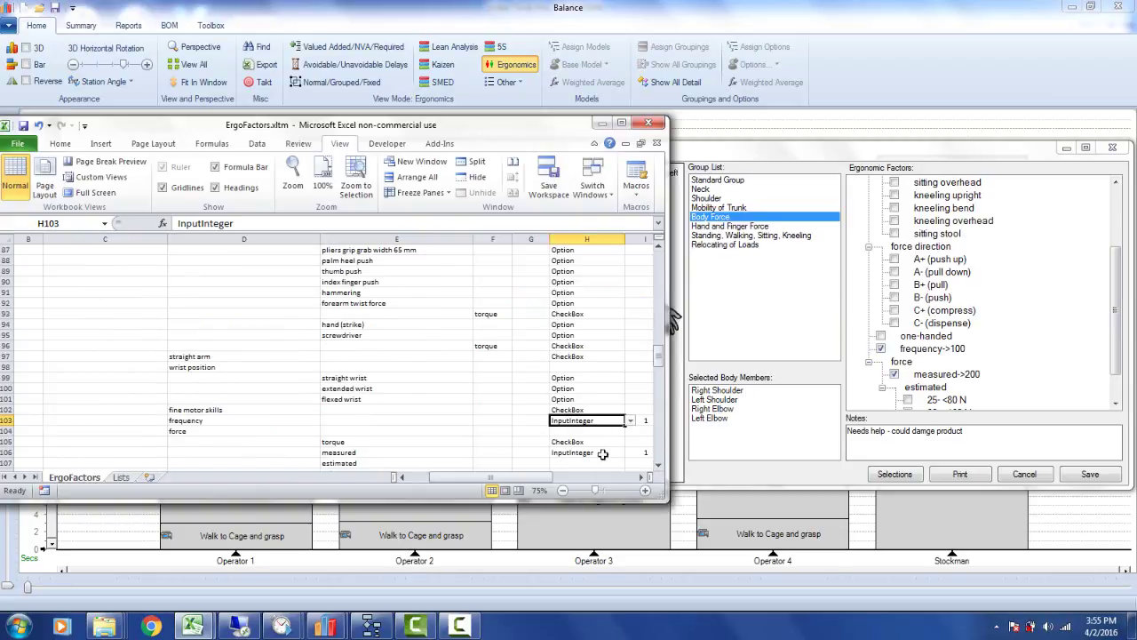
pyautogui.click(645, 477)
pyautogui.click(645, 477)
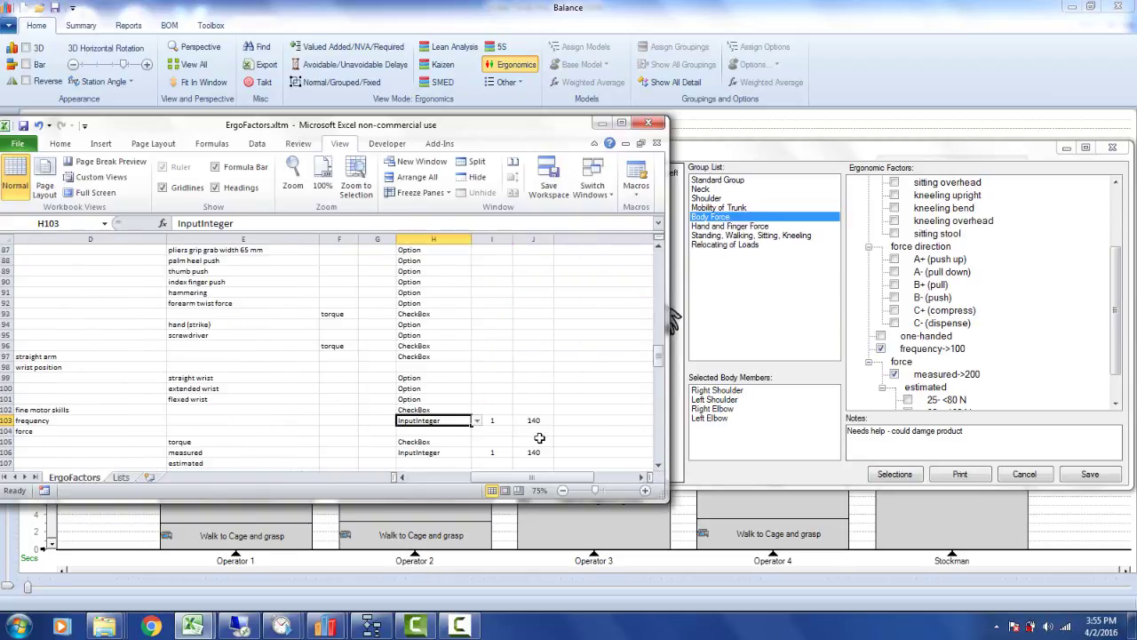
# - Scroll to the Standing, Walking, Sitting, Kneeling rows and select their InputPercent100 stress cells
pyautogui.hscroll(-1, 470, 451)
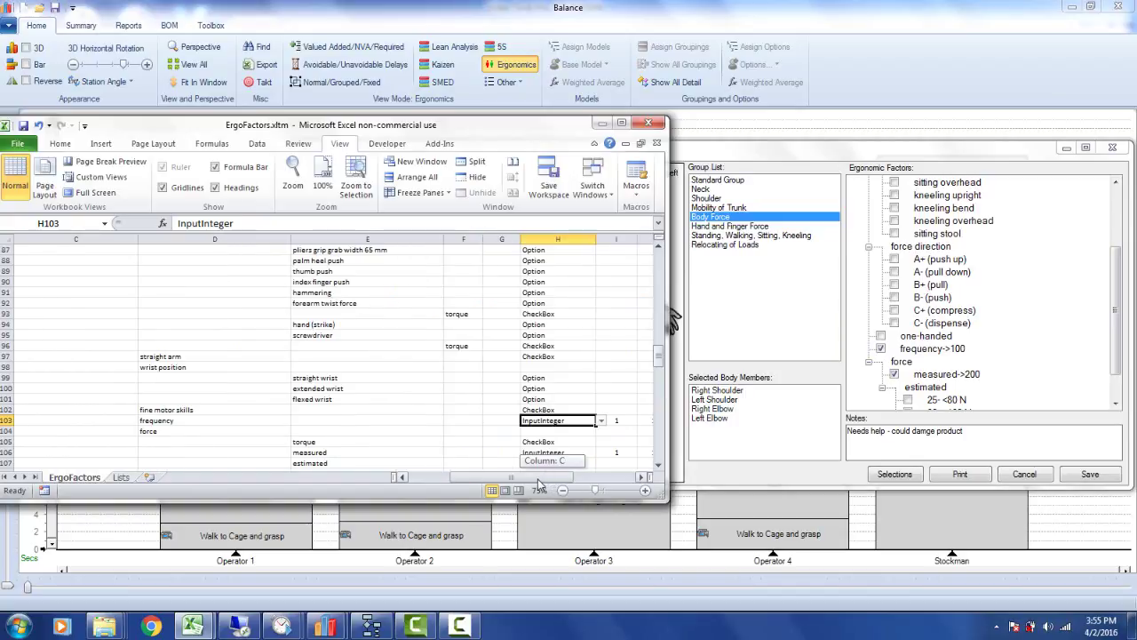
pyautogui.scroll(-8, 562, 351)
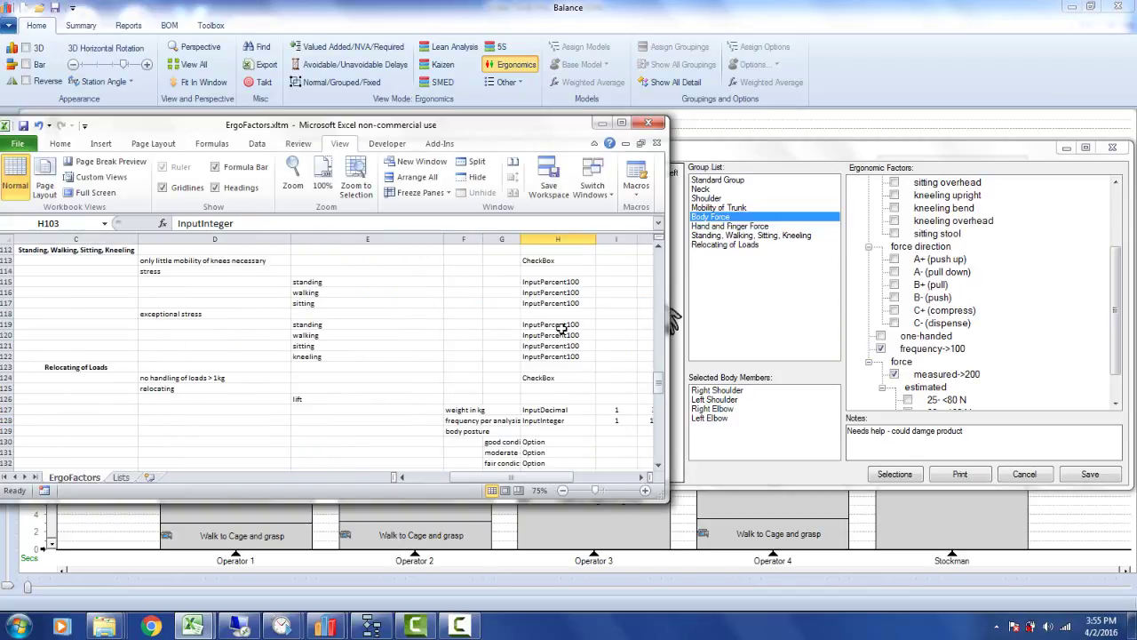
pyautogui.click(560, 325)
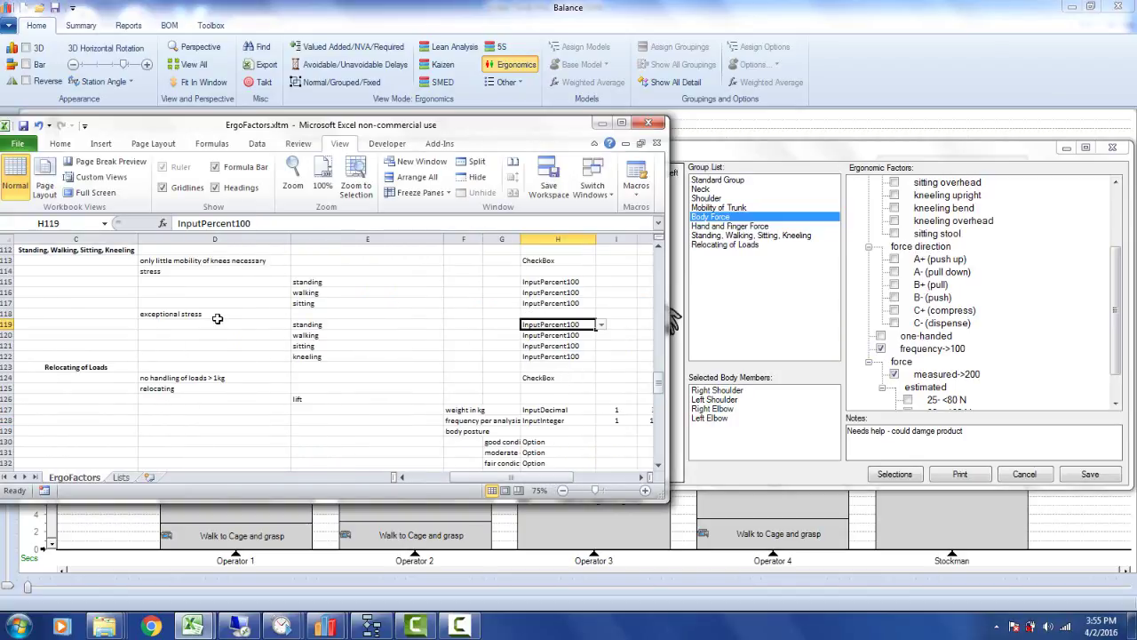
pyautogui.click(107, 251)
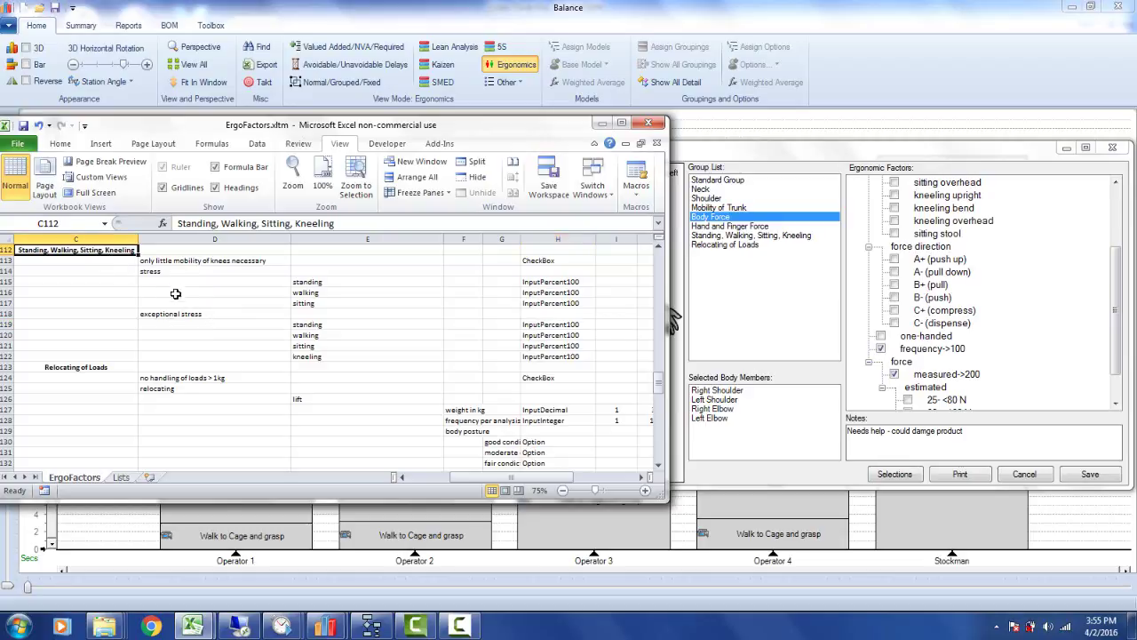
pyautogui.click(169, 273)
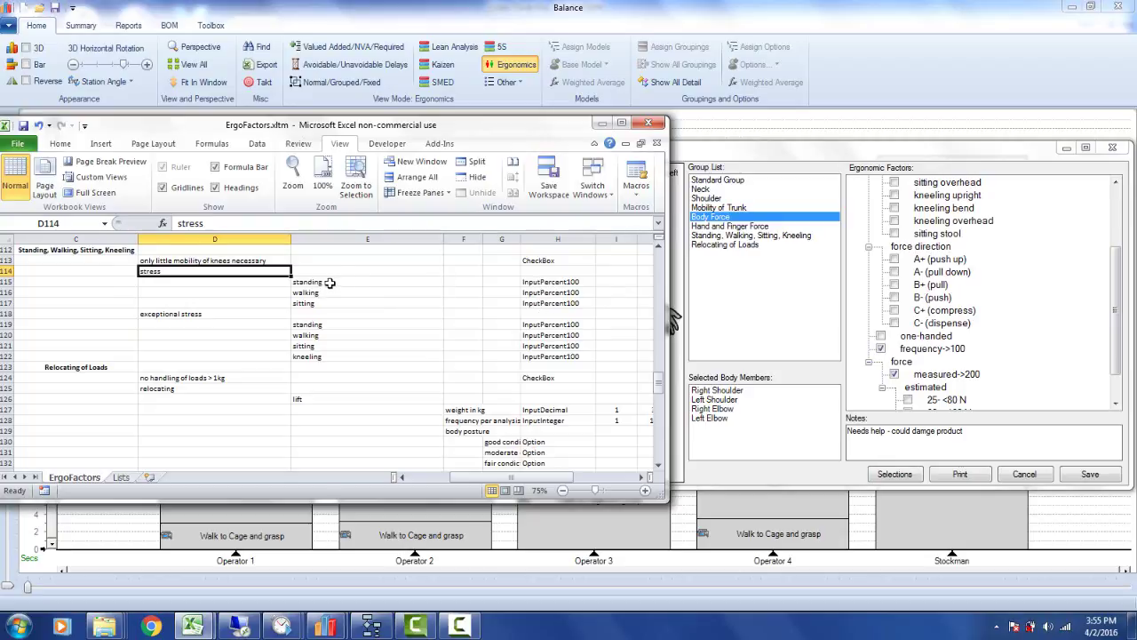
# - In the Standing, Walking, Sitting, Kneeling group, try standing 25, walking 50, sitting 53 and dismiss the total warning
pyautogui.click(740, 237)
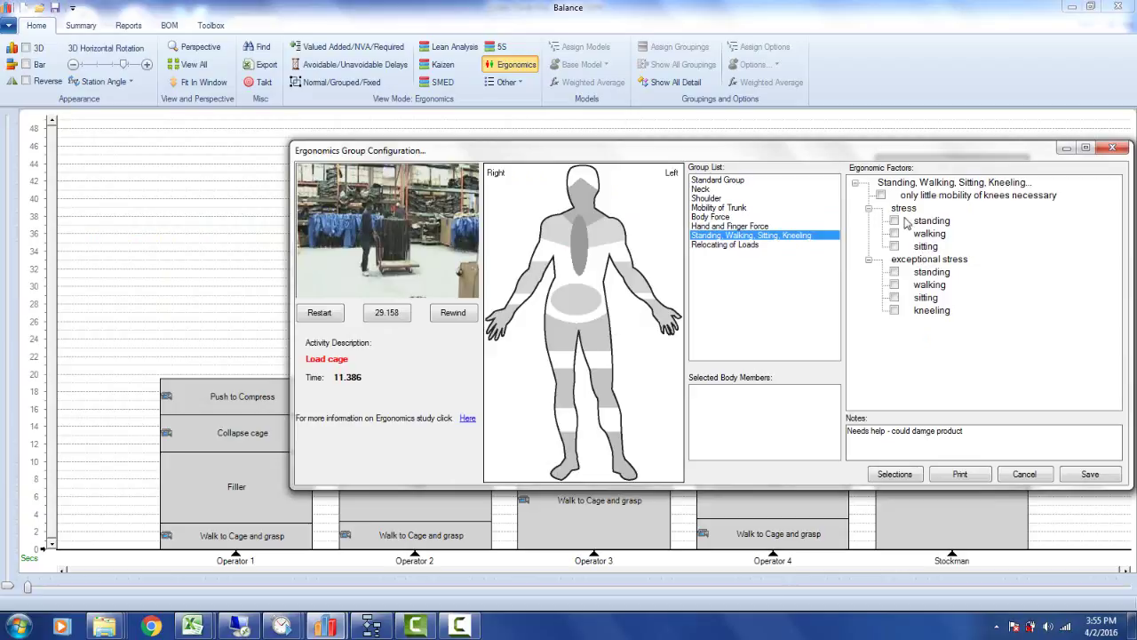
pyautogui.click(894, 221)
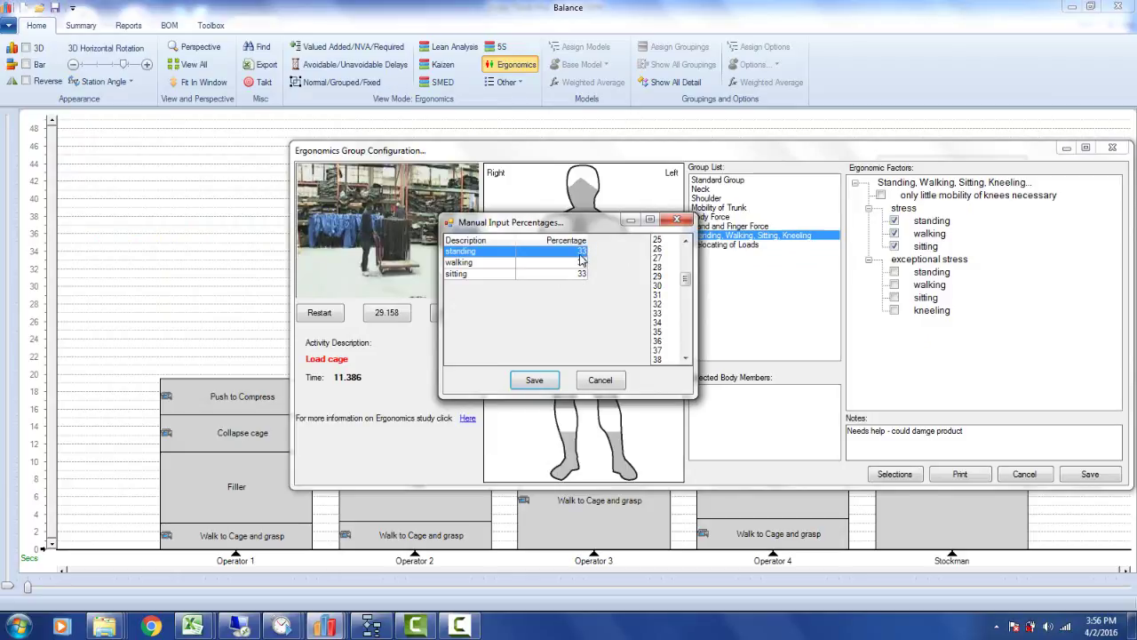
pyautogui.click(658, 240)
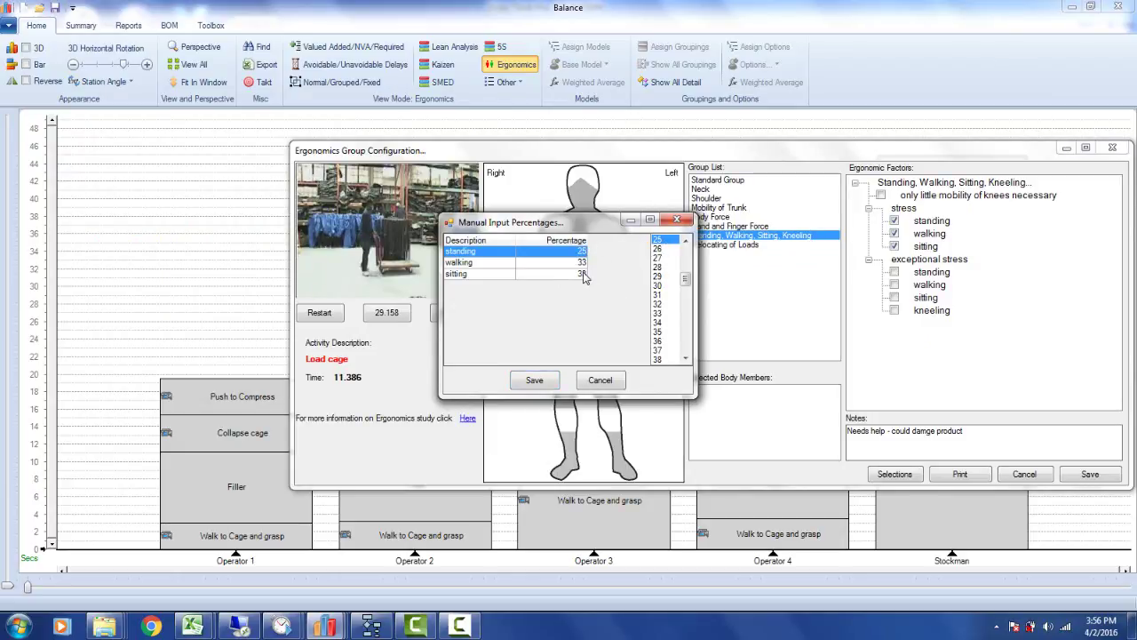
pyautogui.click(581, 263)
pyautogui.moveTo(682, 280); pyautogui.dragTo(683, 307)
pyautogui.click(660, 266)
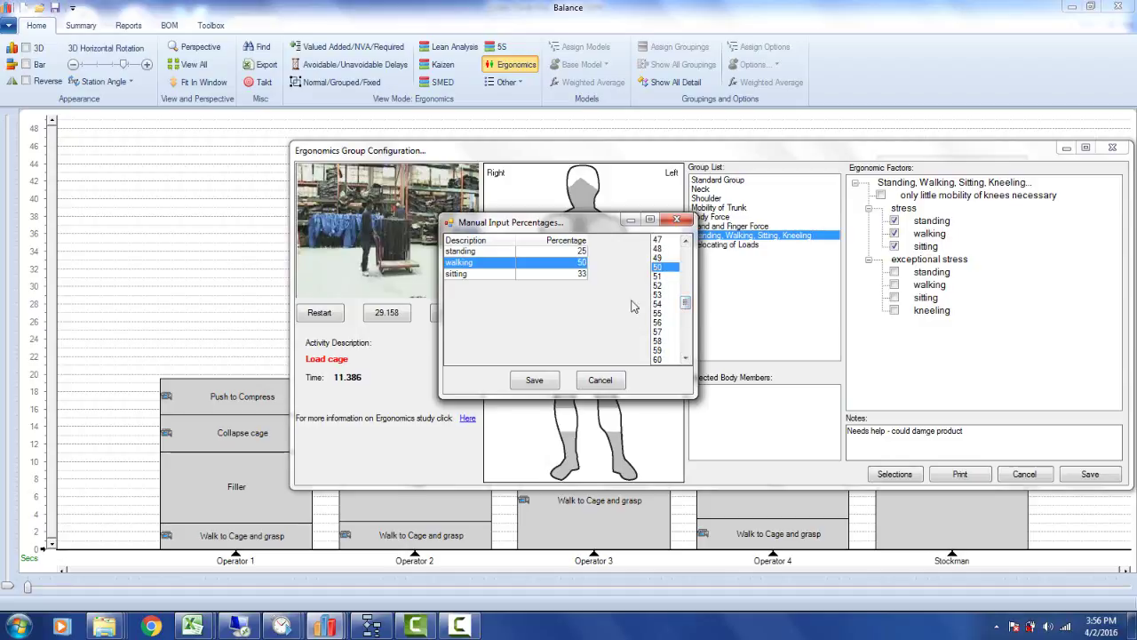
pyautogui.click(582, 275)
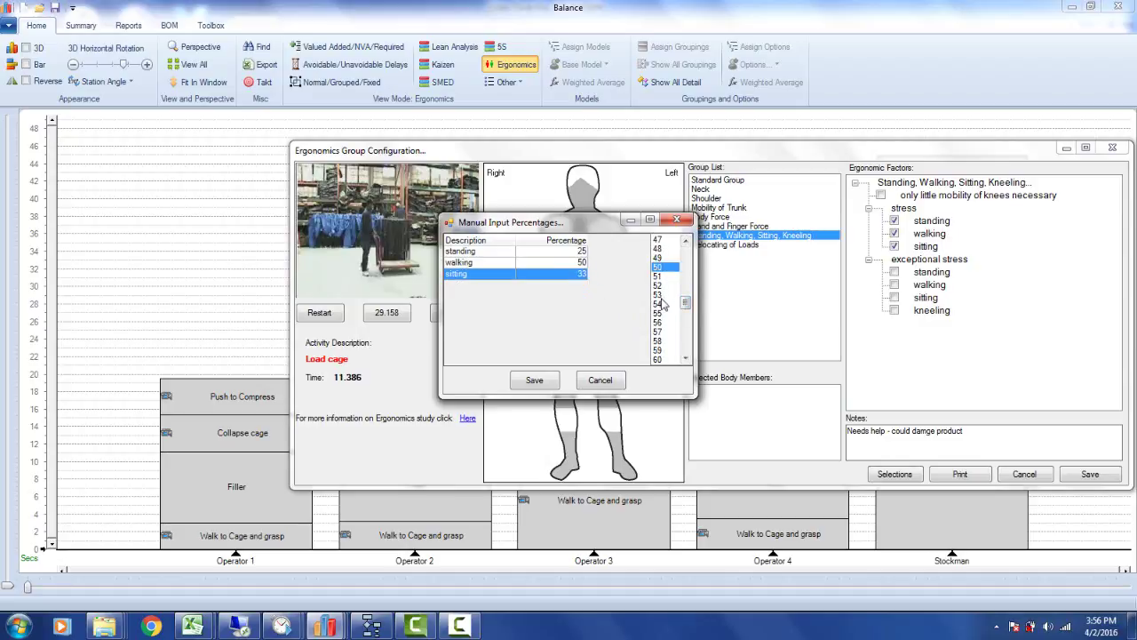
pyautogui.click(659, 294)
pyautogui.click(536, 381)
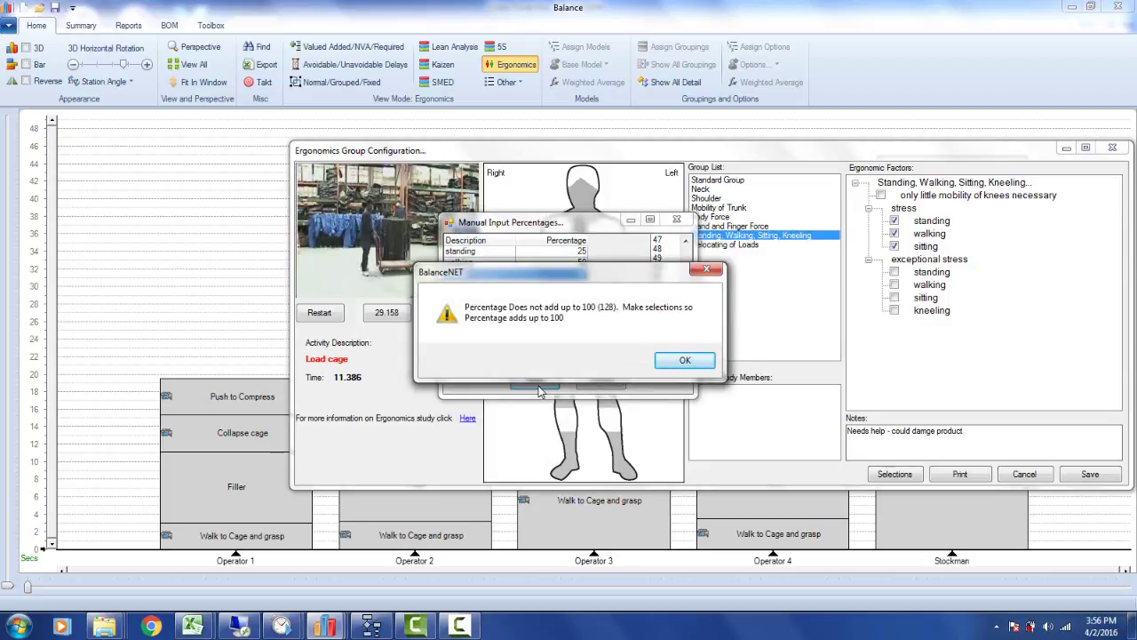
pyautogui.click(684, 361)
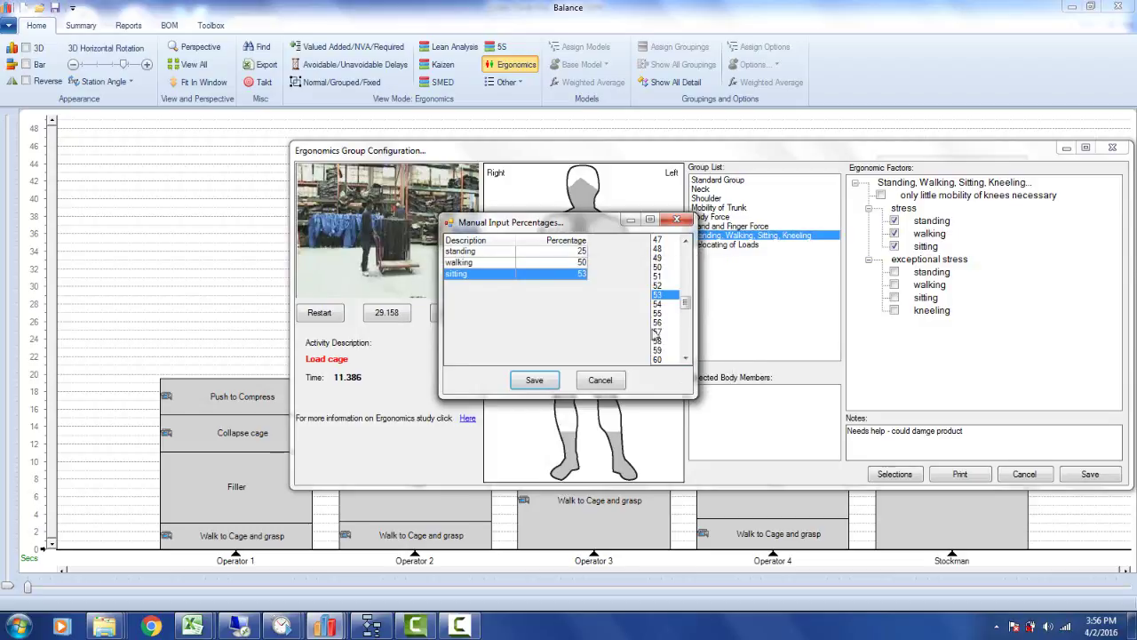
# - Correct sitting to 25 and save, then tick and discard the exceptional-stress percentages
pyautogui.click(685, 244)
pyautogui.scroll(1, 689, 303)
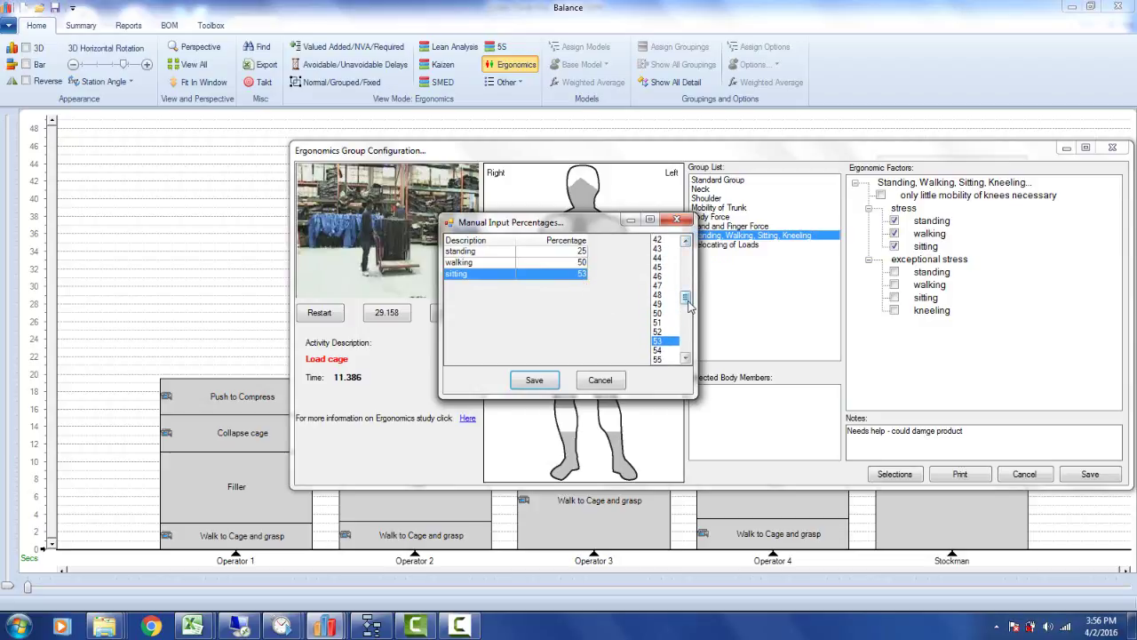
pyautogui.moveTo(690, 305); pyautogui.dragTo(690, 284)
pyautogui.click(659, 240)
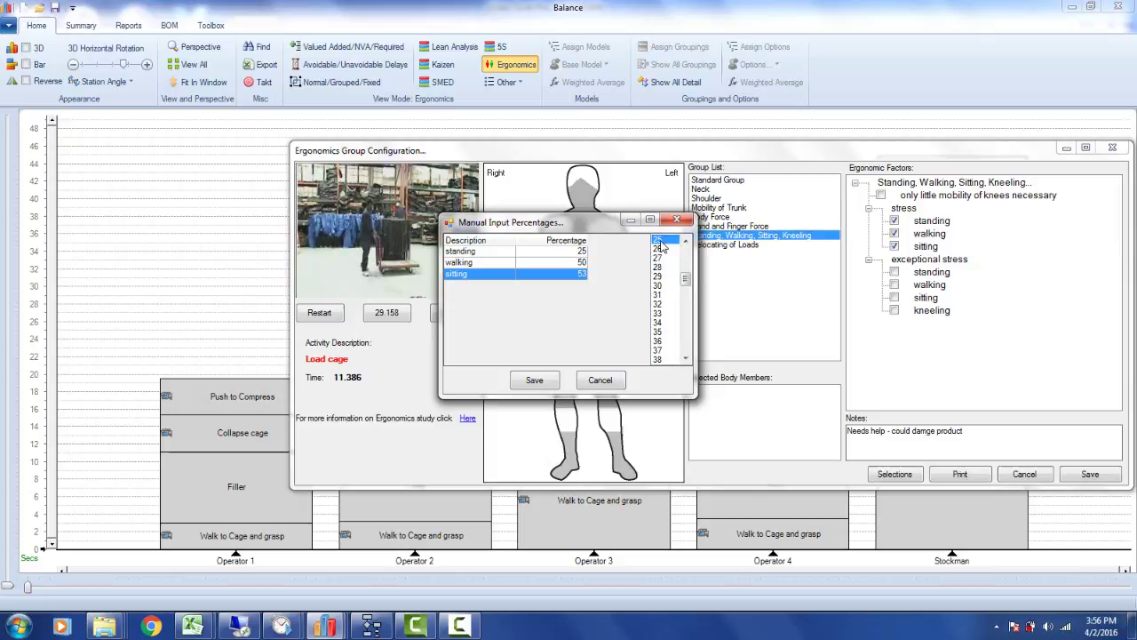
pyautogui.click(534, 379)
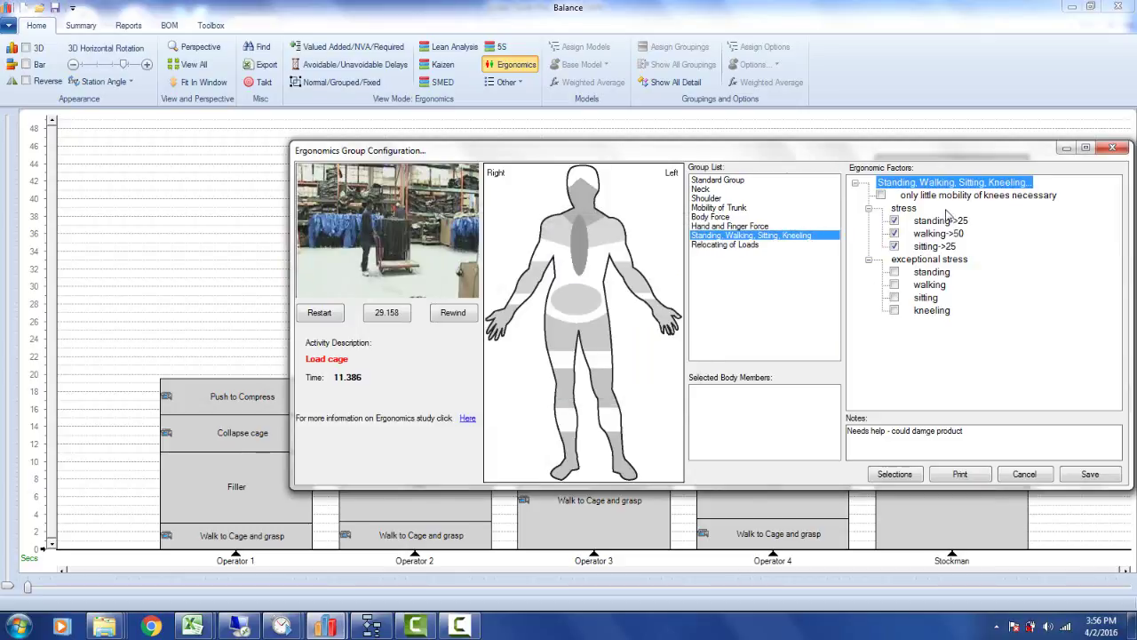
pyautogui.click(895, 273)
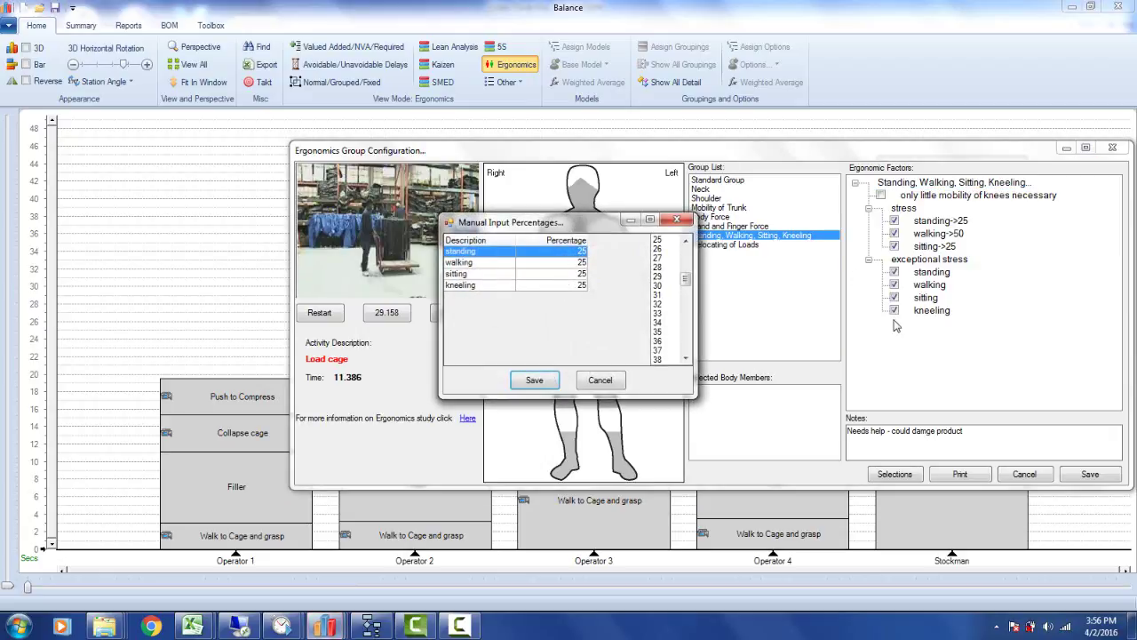
pyautogui.click(600, 381)
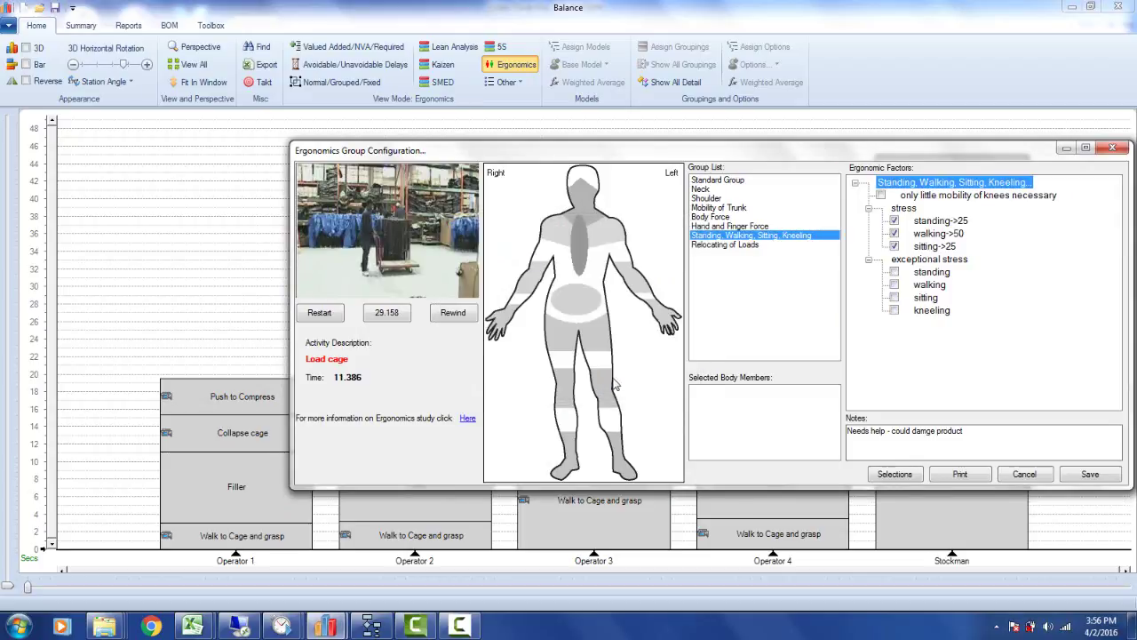
# - Bring ErgoFactors.xltm forward to the lift and hold rows, then show Balance's Relocating of Loads factors
pyautogui.click(194, 626)
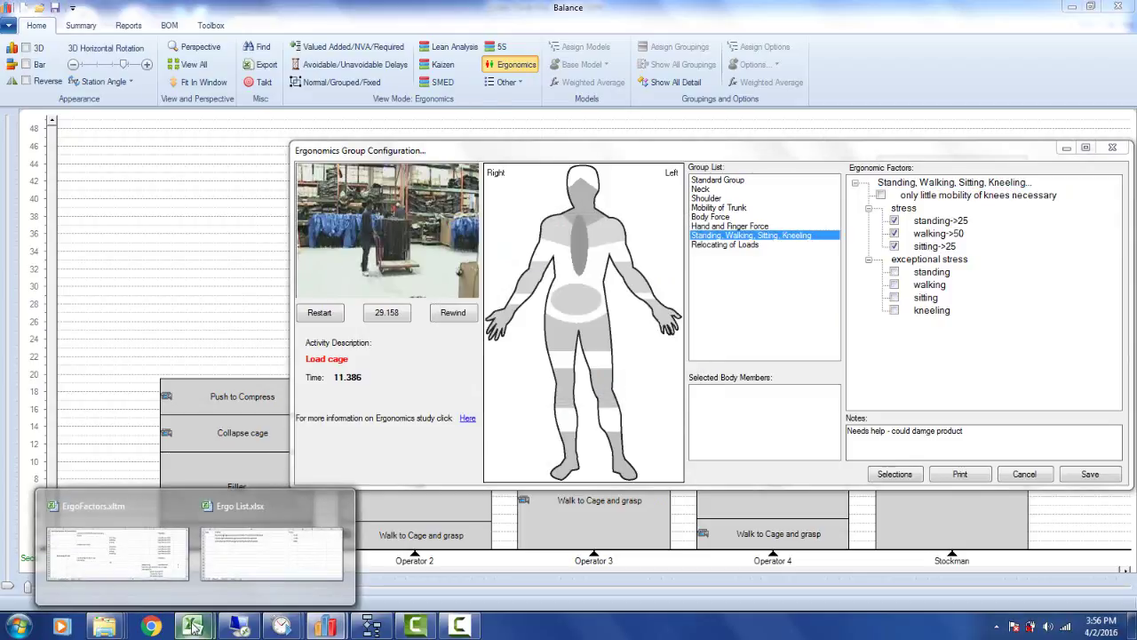
pyautogui.click(117, 546)
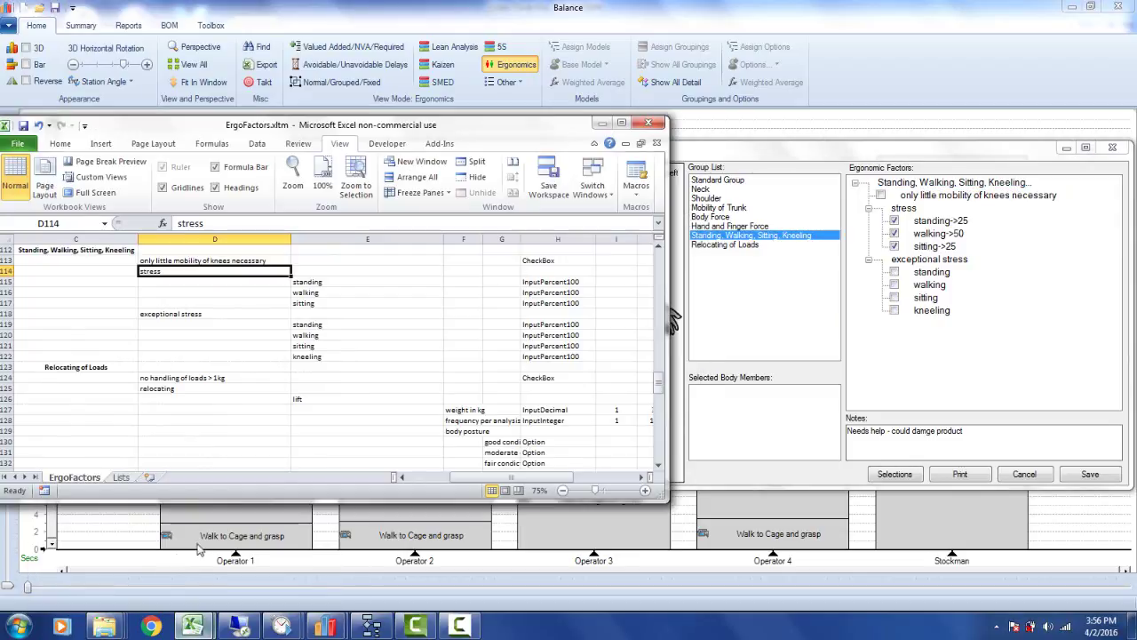
pyautogui.click(658, 469)
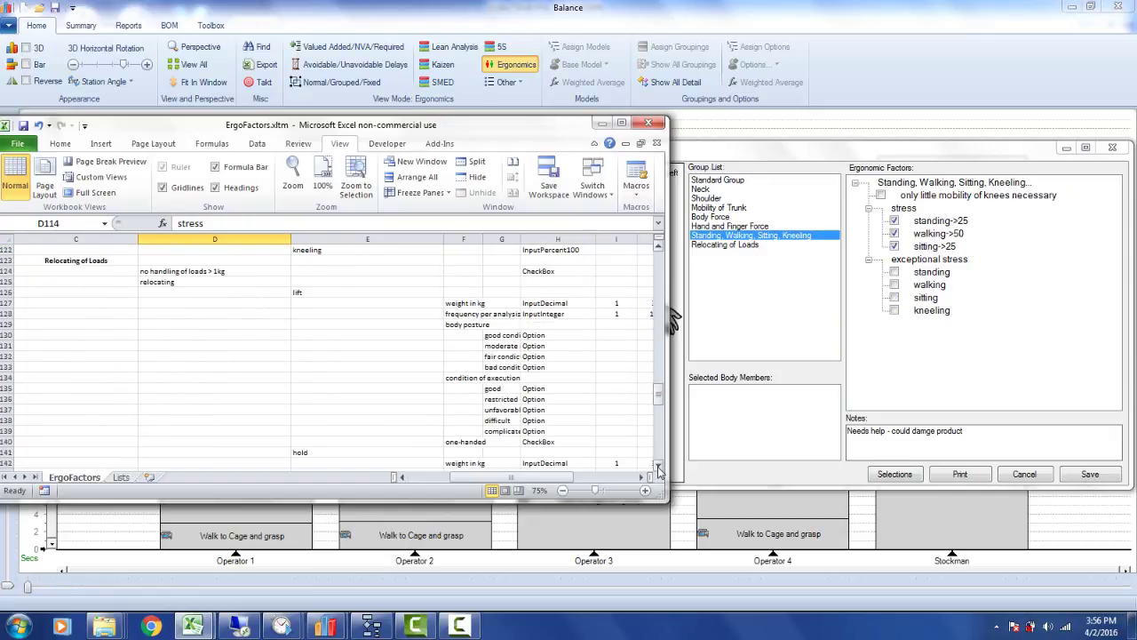
pyautogui.click(659, 469)
pyautogui.click(659, 469)
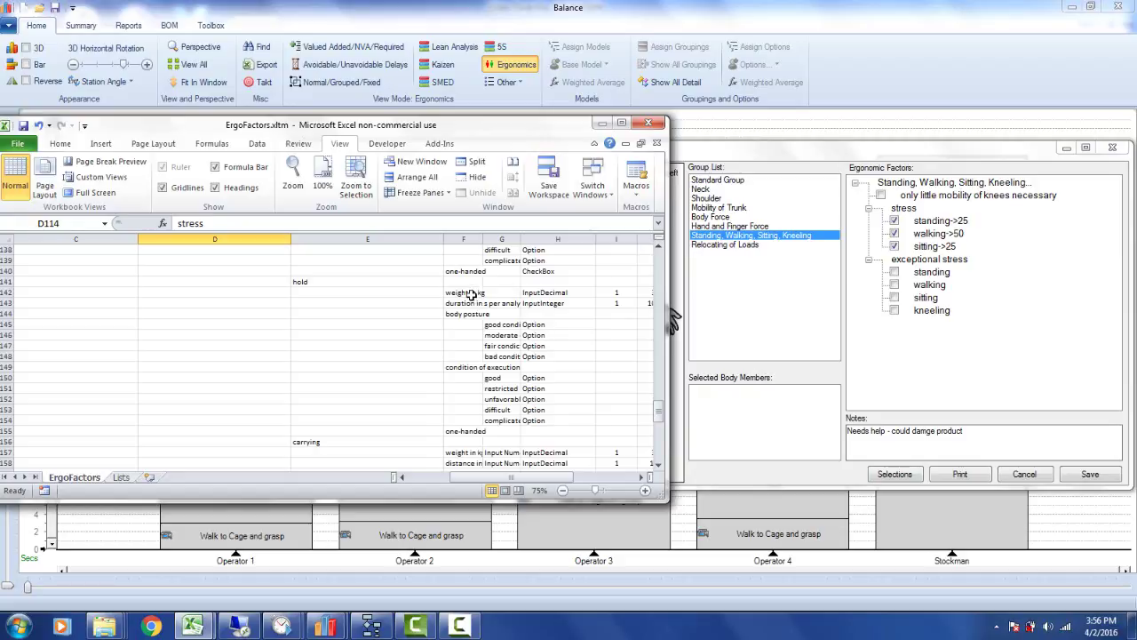
pyautogui.click(743, 245)
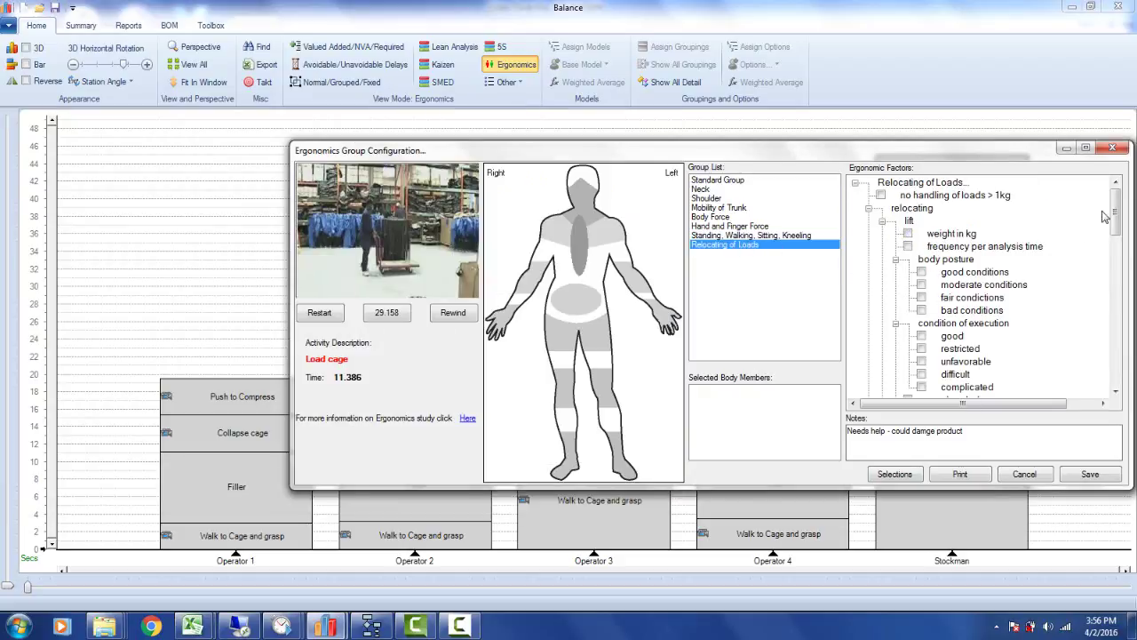
# - Confirm weight in kg takes 1–300, cancel it, then return to the ErgoFactors workbook maximized
pyautogui.scroll(-1, 1117, 216)
pyautogui.scroll(1, 1117, 211)
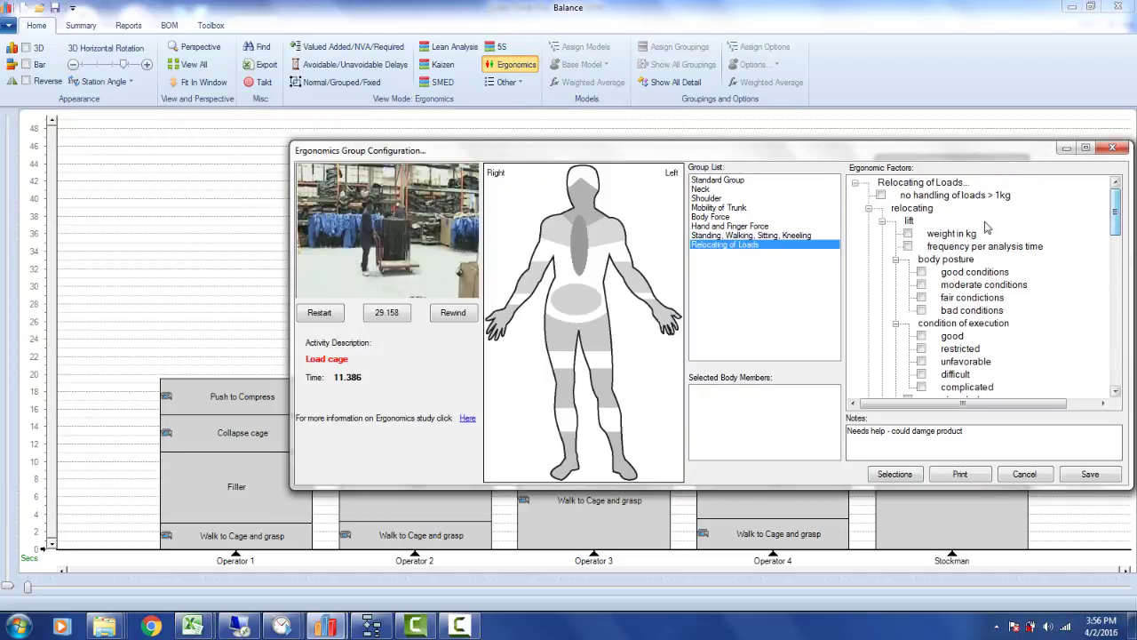
pyautogui.click(907, 233)
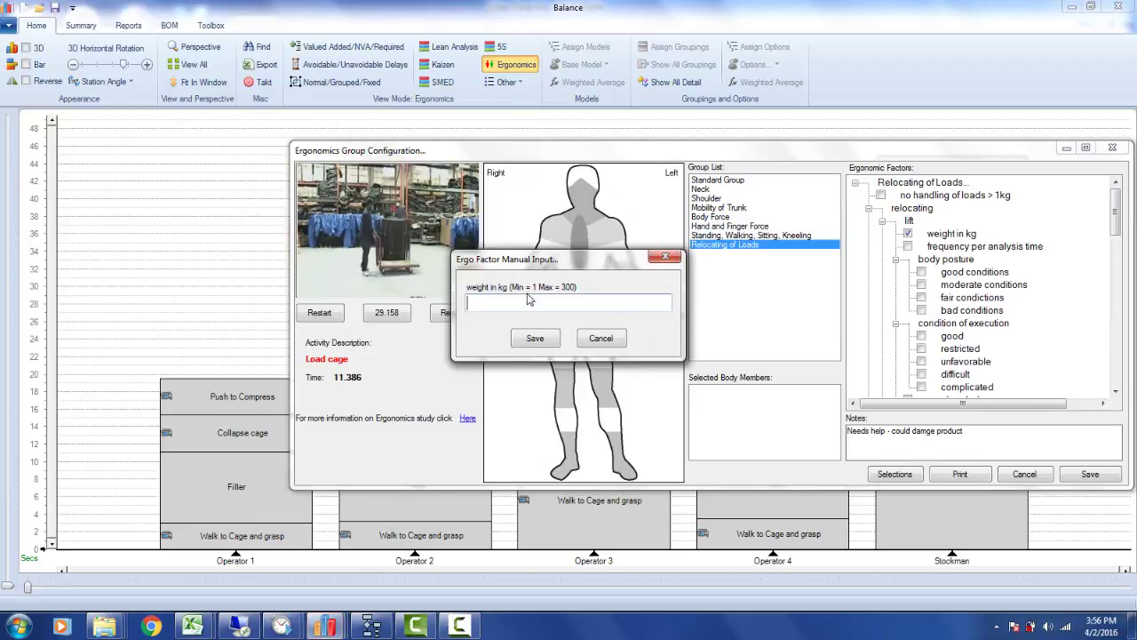
pyautogui.click(600, 338)
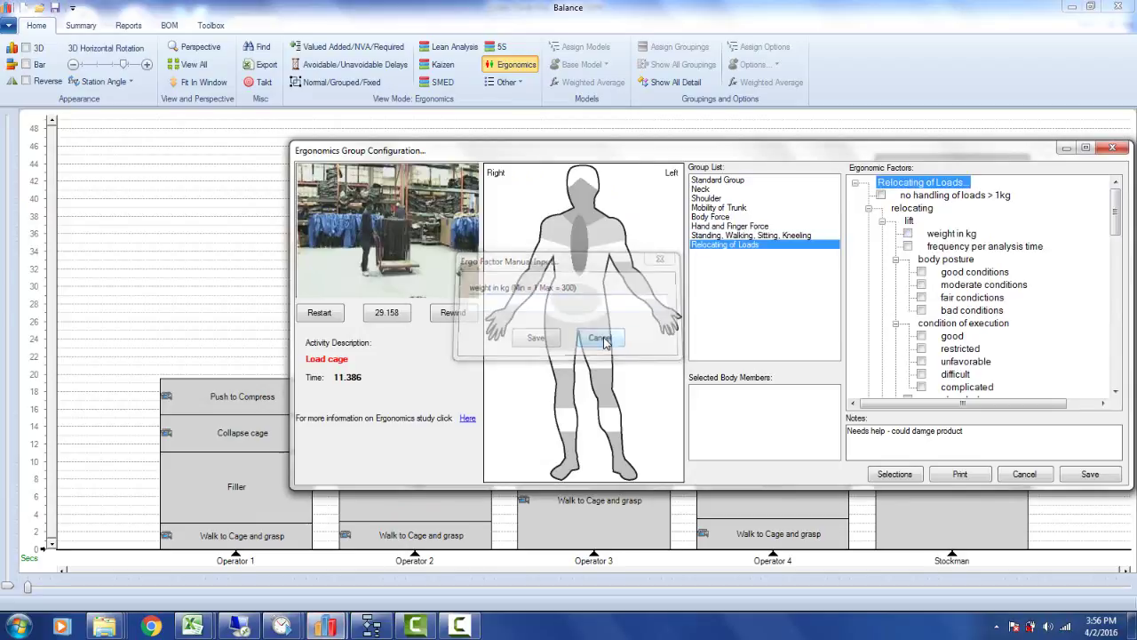
pyautogui.hotkey('alt', 'Tab')
pyautogui.click(622, 122)
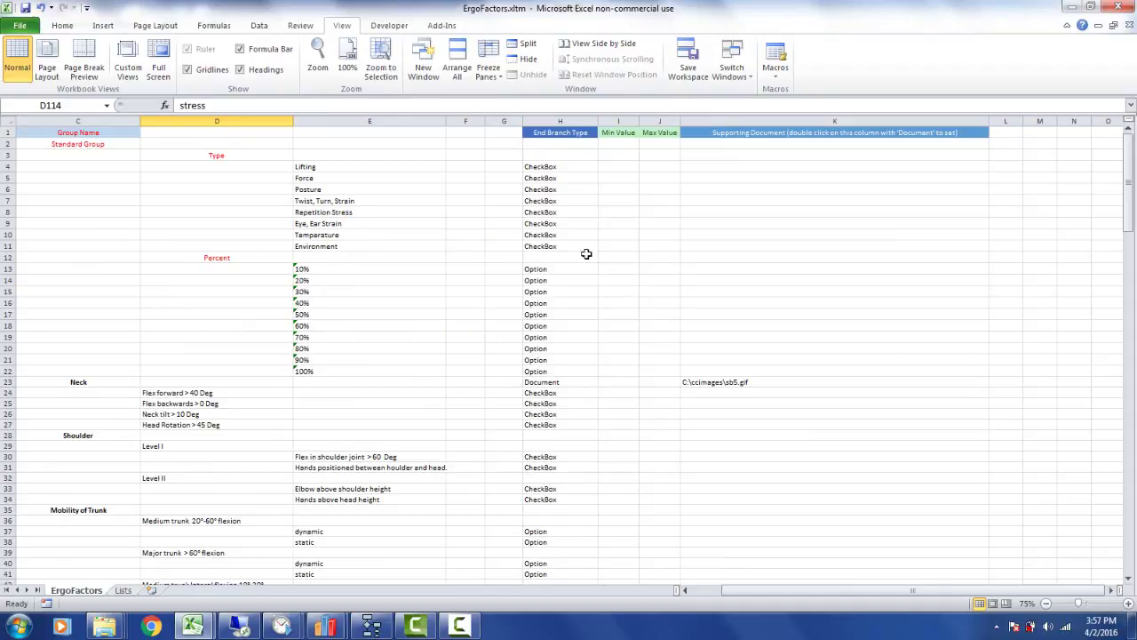
# - Move the ErgoFactors sheet to rows 51–93 with the Body Force ranges
pyautogui.scroll(20, 1115, 194)
pyautogui.moveTo(1128, 133); pyautogui.dragTo(1132, 321)
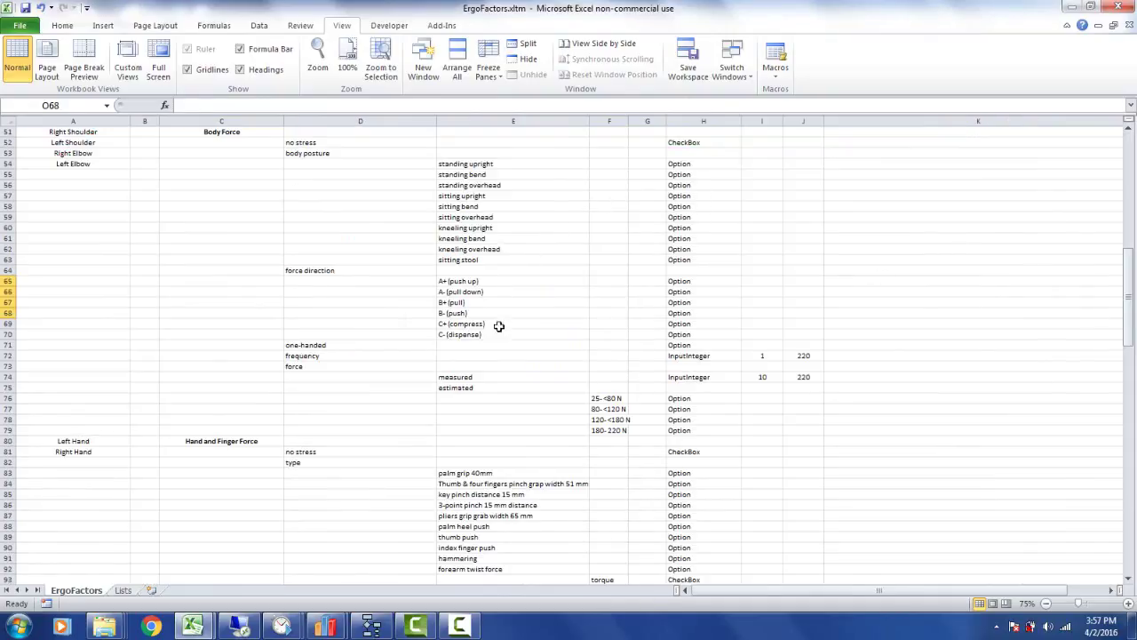